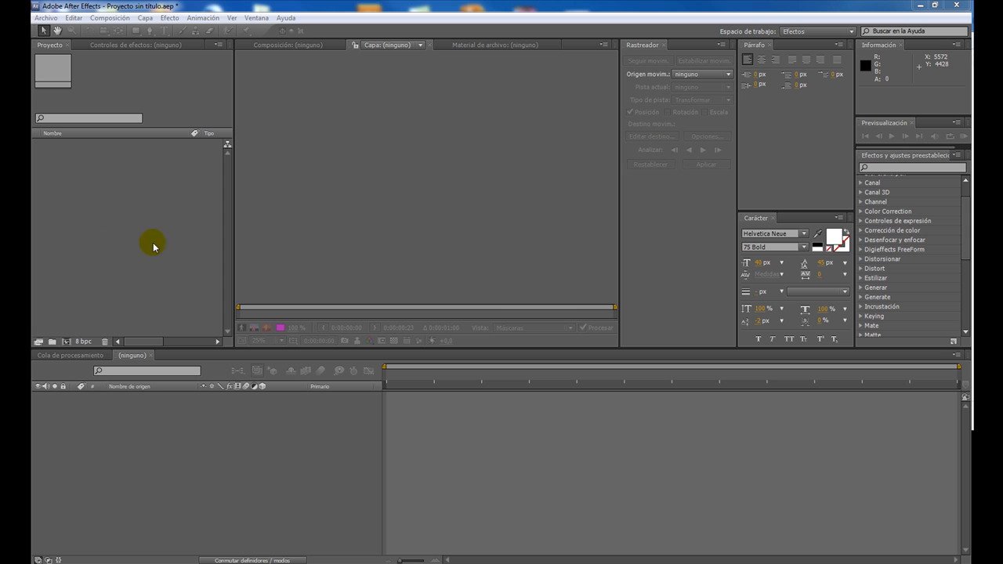
# Step: Import the MVI_3641.MOV clip and create a composition from it
pyautogui.moveTo(970, 222); pyautogui.dragTo(119, 219)
pyautogui.moveTo(67, 46); pyautogui.dragTo(50, 51)
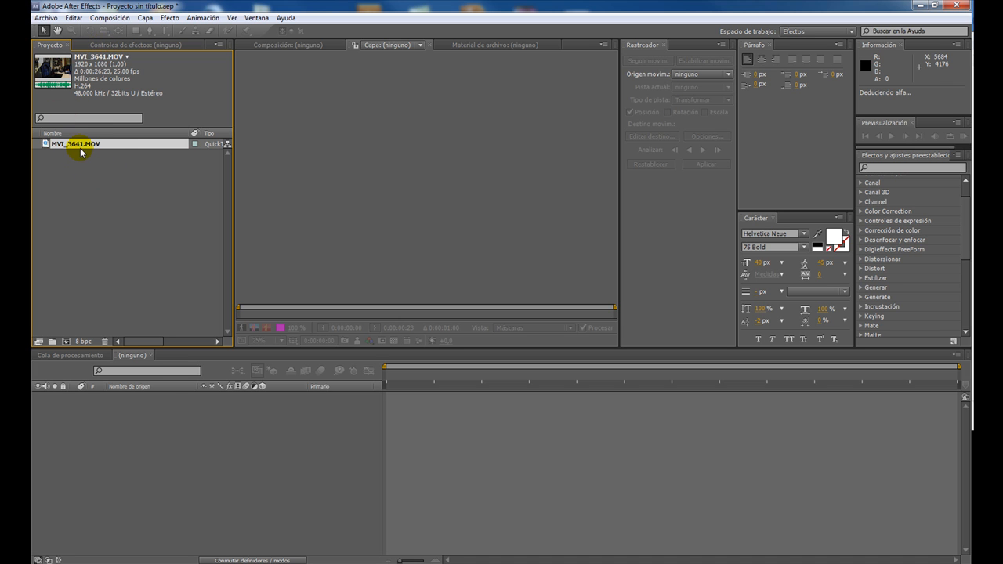
pyautogui.moveTo(78, 145); pyautogui.dragTo(113, 438)
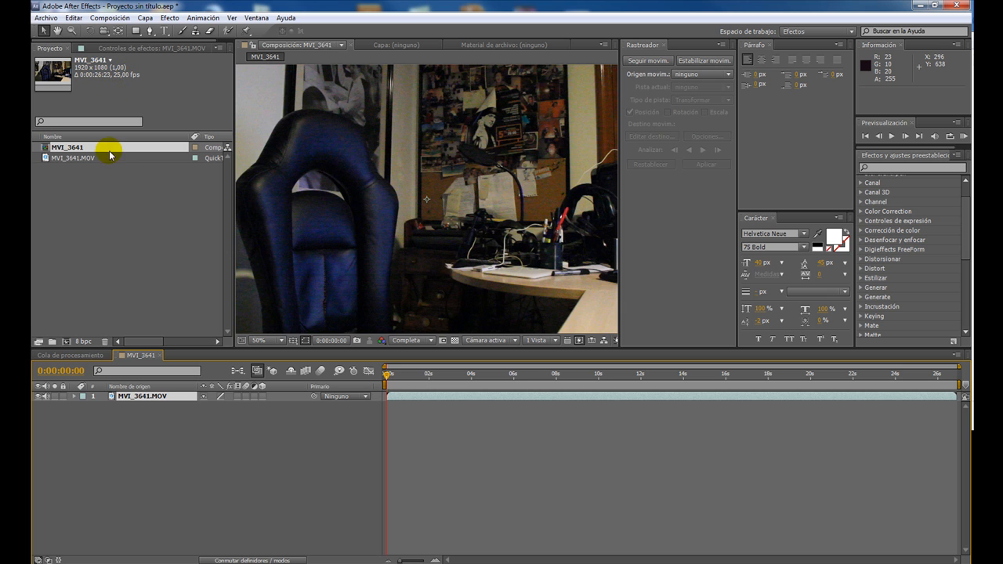
# Step: Add layer markers to the clip at 0:00:16:13 and 0:00:19:15 to delimit the section for tracking
pyautogui.click(403, 374)
pyautogui.moveTo(737, 376)
pyautogui.mouseDown()
pyautogui.moveTo(721, 376)
pyautogui.moveTo(739, 386)
pyautogui.mouseUp()
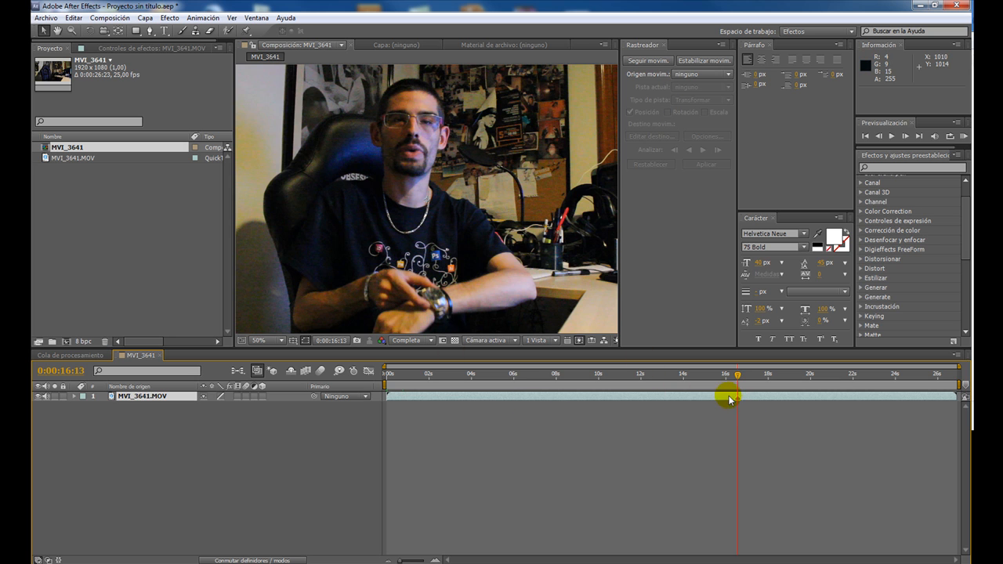
pyautogui.moveTo(739, 380); pyautogui.dragTo(803, 386)
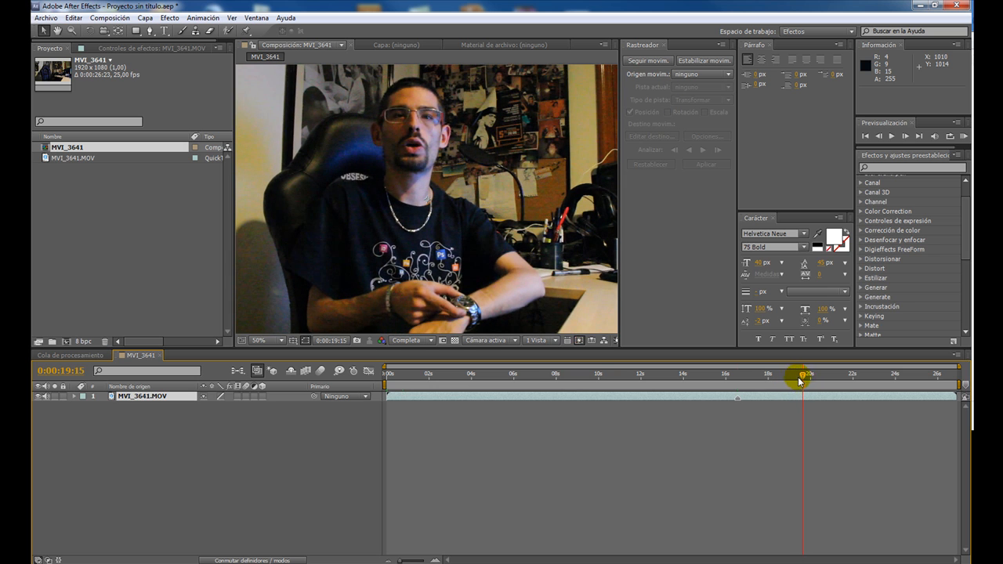
pyautogui.press('KP_Multiply')
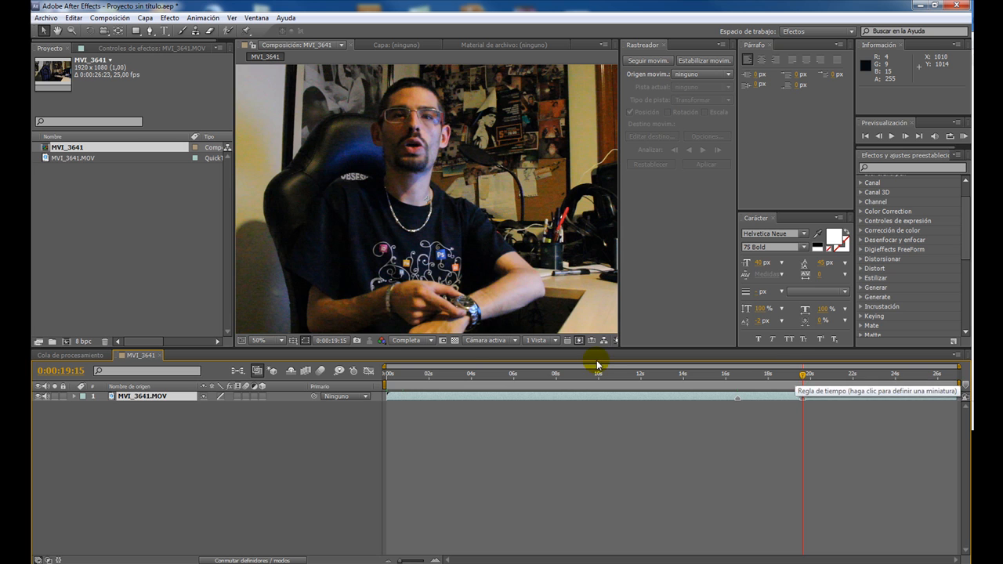
# Step: Add a null object and place it over the wristwatch at 0:00:16:14, at about position 986, 886
pyautogui.rightClick(131, 425)
pyautogui.moveTo(149, 433)
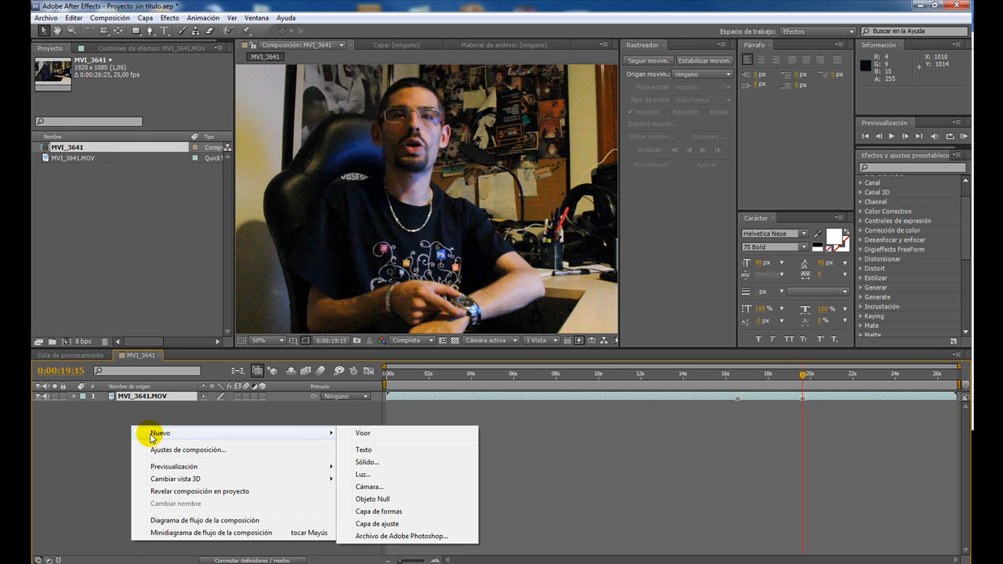
pyautogui.click(382, 499)
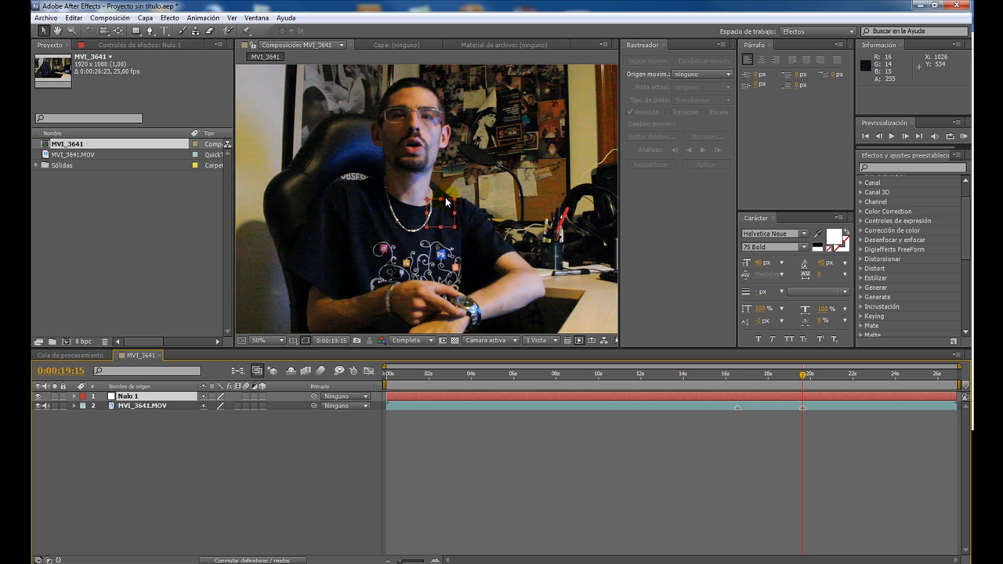
pyautogui.moveTo(445, 202); pyautogui.dragTo(466, 275)
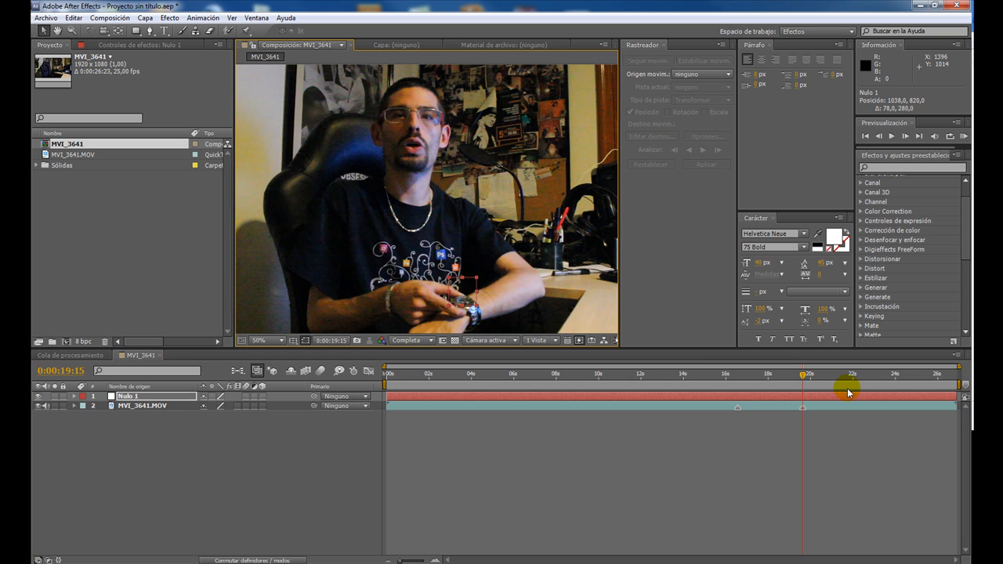
pyautogui.moveTo(803, 376); pyautogui.dragTo(739, 384)
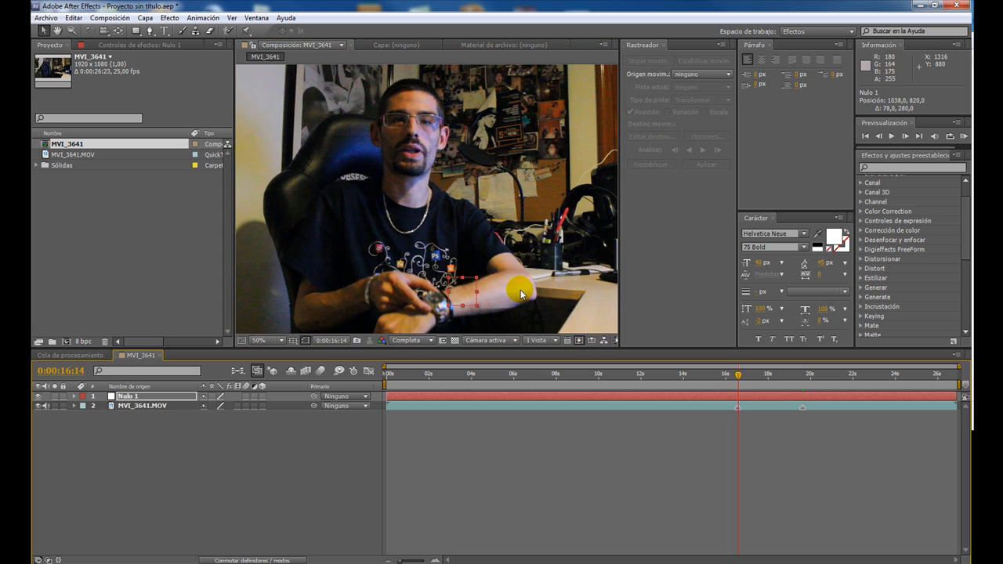
pyautogui.moveTo(467, 277); pyautogui.dragTo(453, 295)
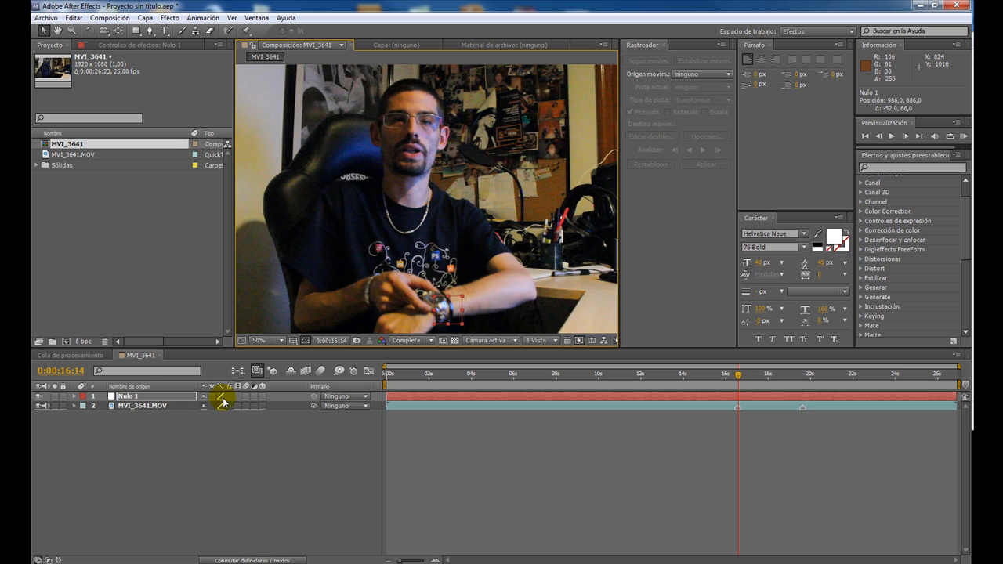
# Step: Start motion tracking on the MVI_3641.MOV layer with both position and rotation tracking enabled
pyautogui.click(131, 407)
pyautogui.click(136, 409)
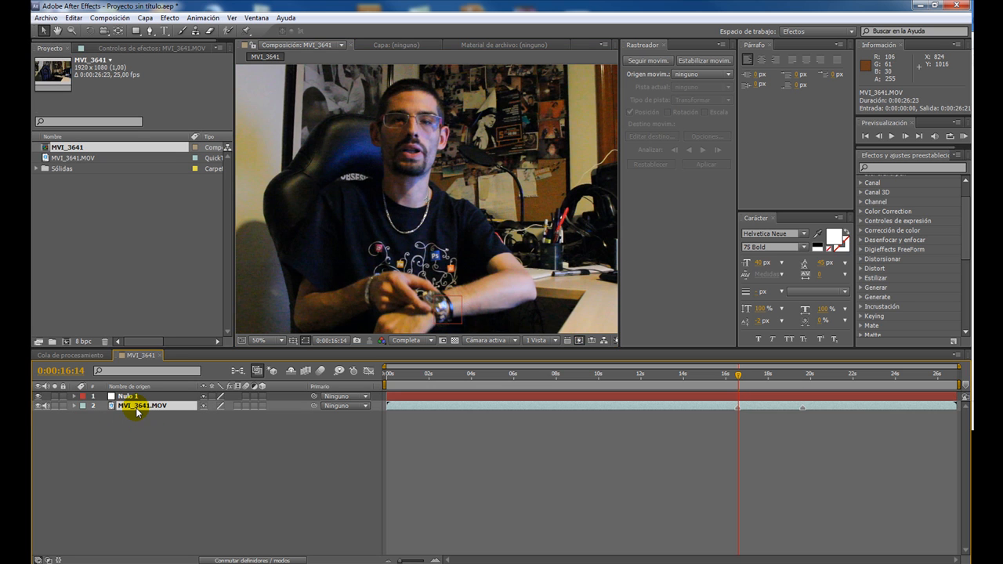
pyautogui.rightClick(136, 411)
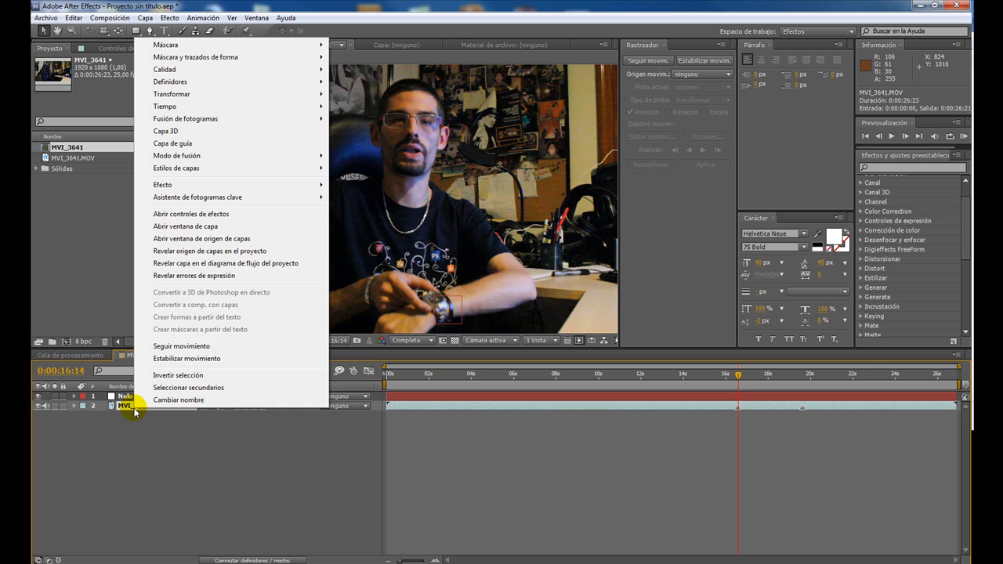
pyautogui.click(166, 347)
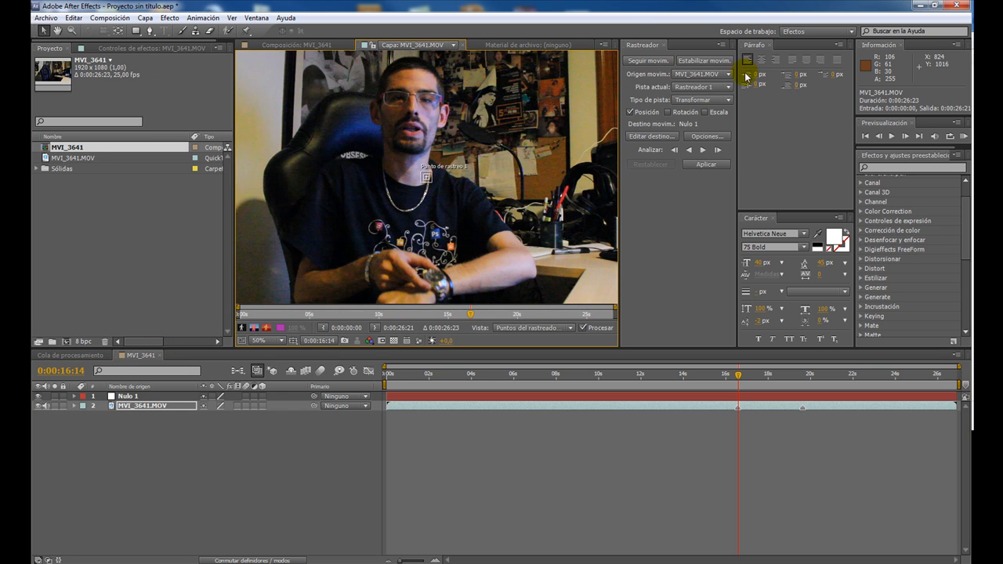
pyautogui.click(670, 113)
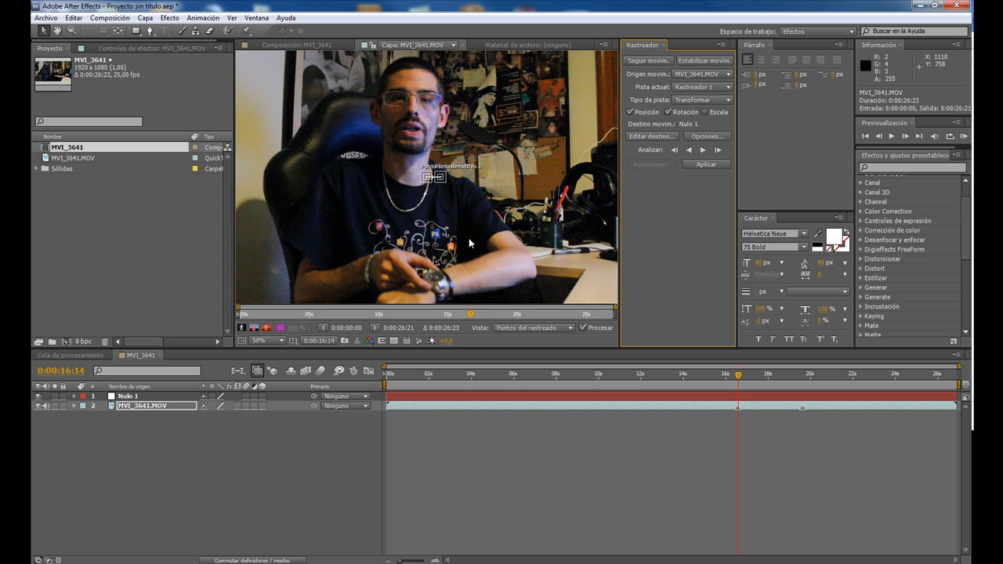
# Step: Place track point 1 on the watch's edge beside the fingers and track point 2 on the watch face
pyautogui.press('.')
pyautogui.press('h')
pyautogui.moveTo(535, 277); pyautogui.dragTo(481, 175)
pyautogui.press('v')
pyautogui.moveTo(375, 76); pyautogui.dragTo(380, 262)
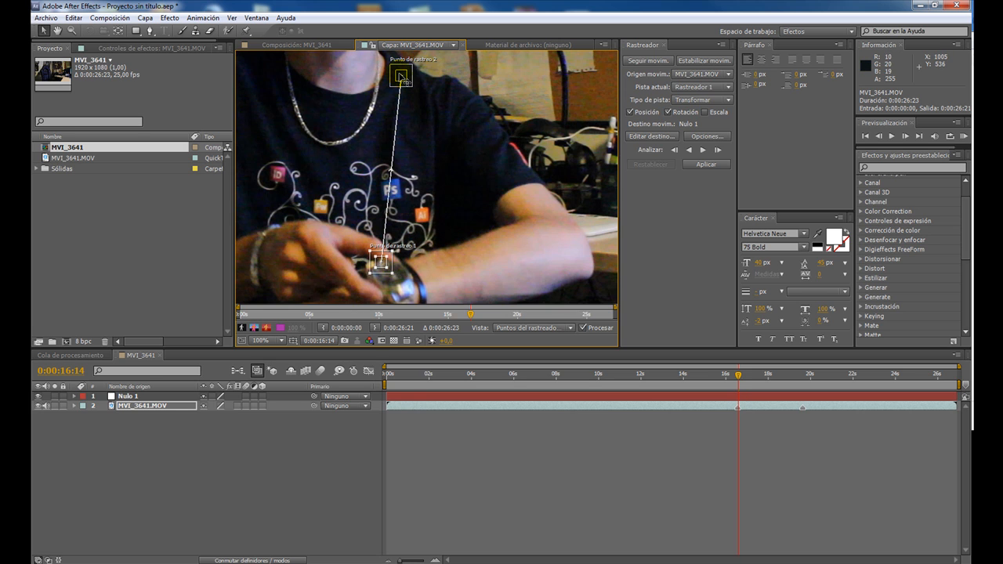
pyautogui.moveTo(401, 76); pyautogui.dragTo(399, 287)
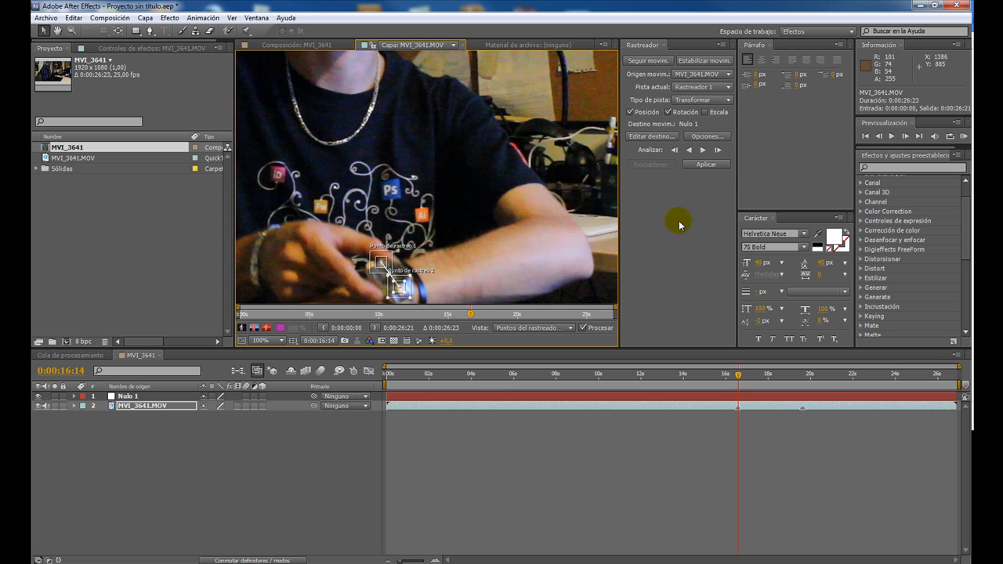
# Step: Analyze the watch's motion forward from 0:00:16:14 to 0:00:18:00
pyautogui.click(718, 151)
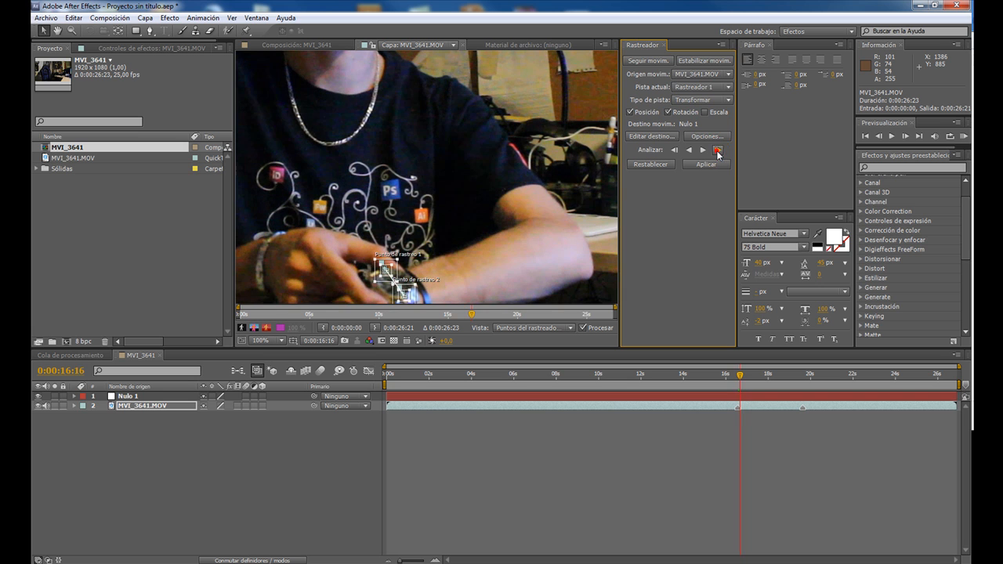
pyautogui.moveTo(564, 253); pyautogui.dragTo(508, 175)
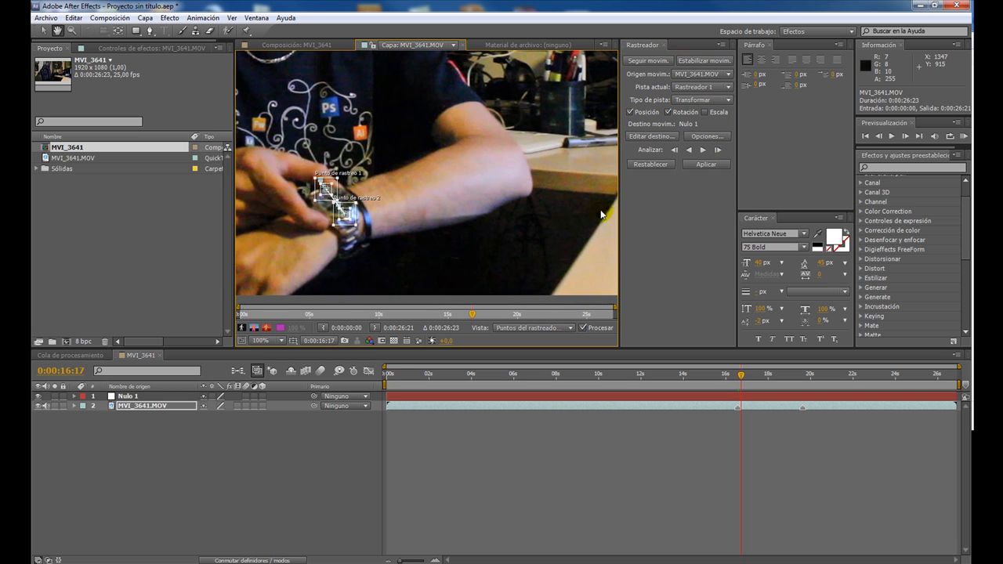
pyautogui.click(718, 151)
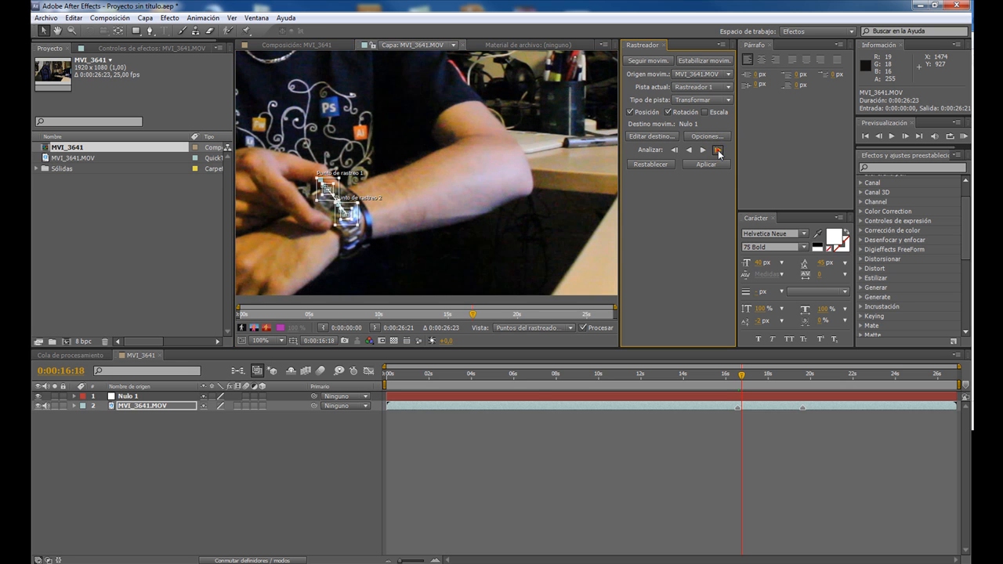
pyautogui.click(718, 151)
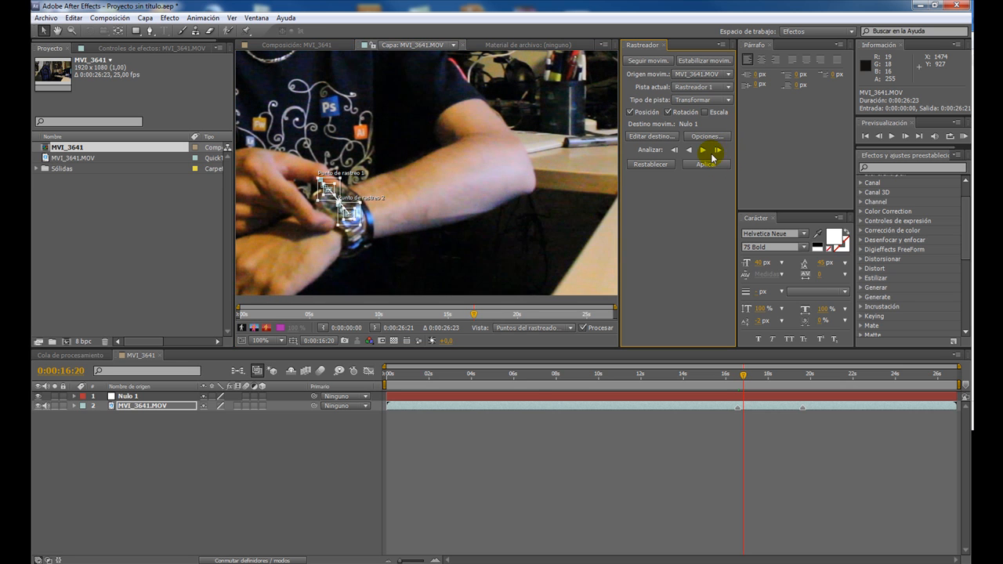
pyautogui.click(702, 151)
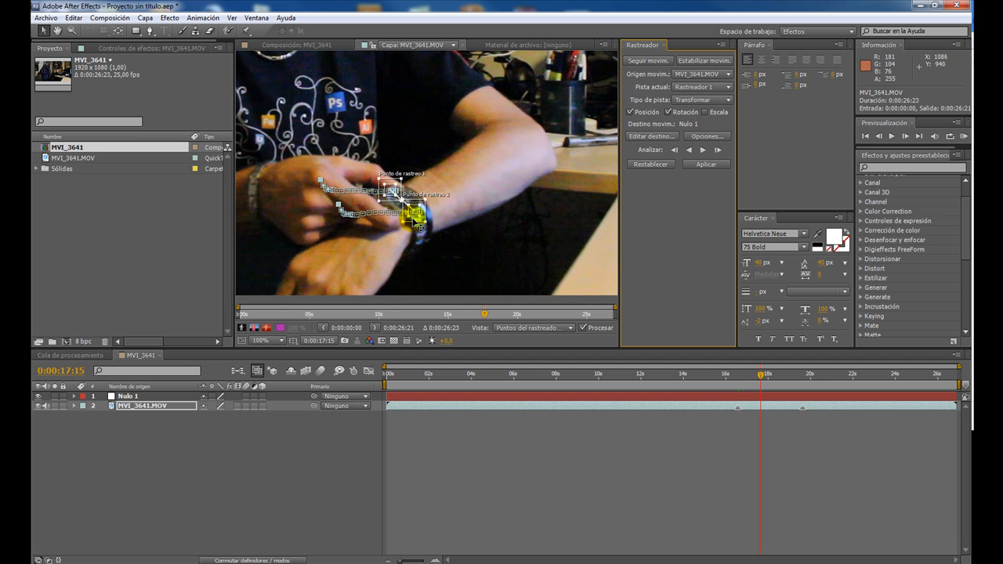
pyautogui.click(702, 152)
pyautogui.click(703, 151)
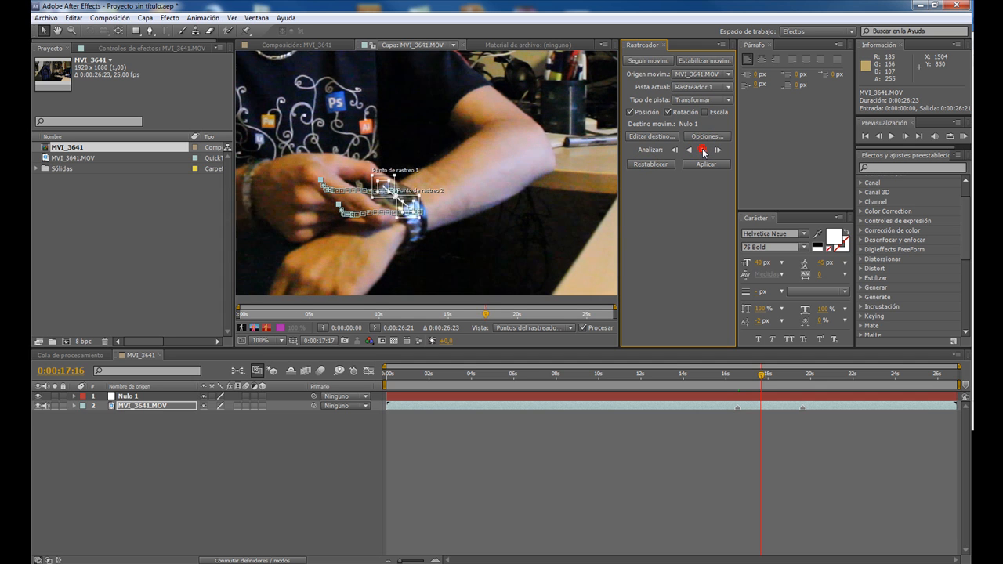
pyautogui.click(703, 152)
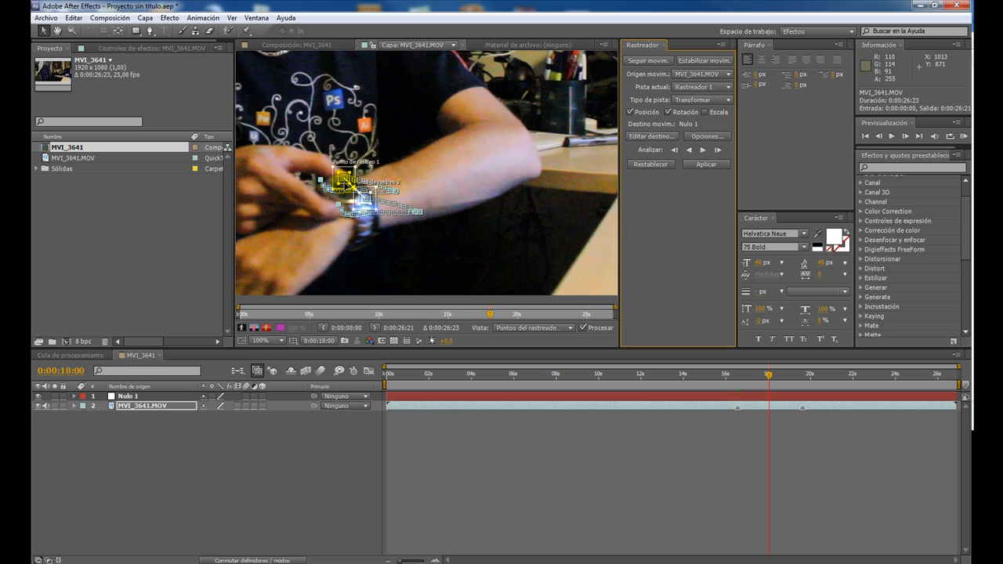
# Step: Realign the tracking on the watch at 0:00:18:00 and analyze forward frame by frame to 0:00:18:10
pyautogui.moveTo(349, 186)
pyautogui.mouseDown()
pyautogui.moveTo(332, 191)
pyautogui.moveTo(390, 196)
pyautogui.moveTo(354, 201)
pyautogui.mouseUp()
pyautogui.click(718, 150)
pyautogui.click(718, 150)
pyautogui.click(717, 149)
pyautogui.click(717, 150)
pyautogui.click(718, 150)
pyautogui.click(718, 150)
pyautogui.click(717, 150)
pyautogui.click(718, 149)
pyautogui.click(717, 150)
pyautogui.click(717, 150)
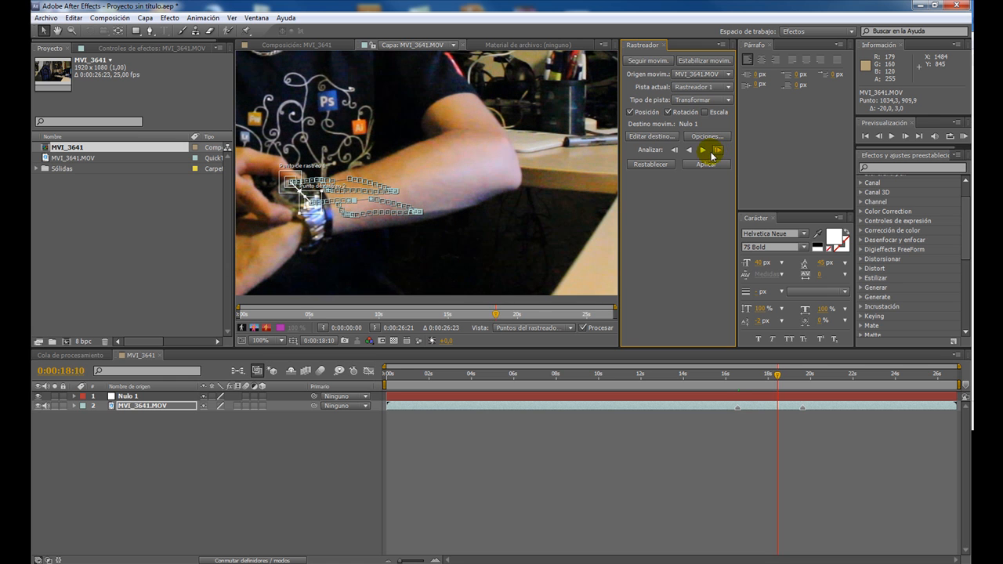
# Step: Try continuous forward analysis, undo it, and analyze frame by frame from 0:00:18:10 to 0:00:19:16 instead
pyautogui.click(707, 155)
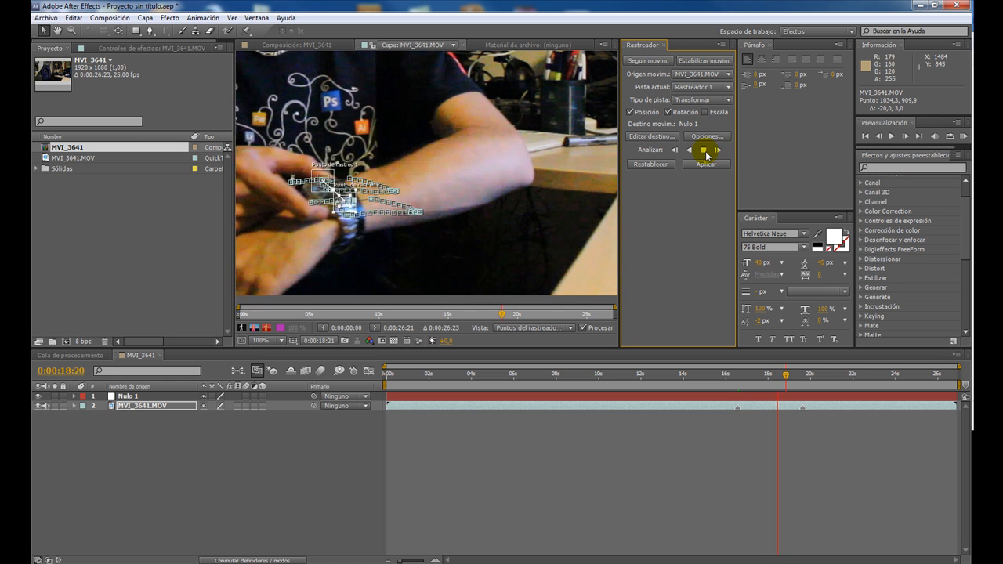
pyautogui.hotkey('ctrl', 'z')
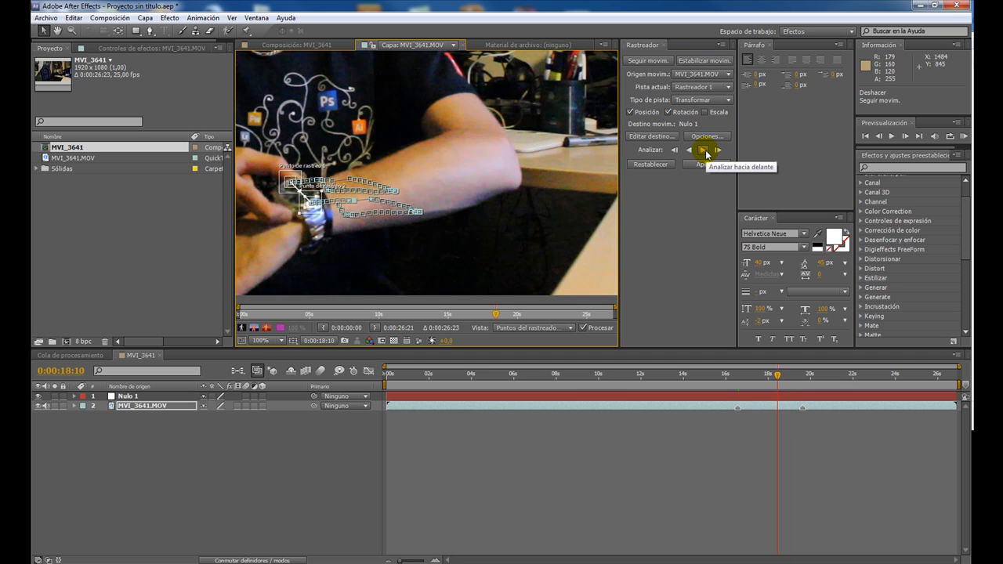
pyautogui.click(717, 151)
pyautogui.click(717, 151)
pyautogui.click(716, 150)
pyautogui.click(717, 151)
pyautogui.click(717, 151)
pyautogui.click(717, 151)
pyautogui.click(716, 151)
pyautogui.click(717, 150)
pyautogui.click(717, 151)
pyautogui.click(716, 150)
pyautogui.click(716, 150)
pyautogui.click(717, 151)
pyautogui.click(716, 151)
pyautogui.click(717, 151)
pyautogui.click(717, 151)
pyautogui.click(717, 151)
pyautogui.click(717, 151)
pyautogui.click(717, 151)
pyautogui.click(716, 151)
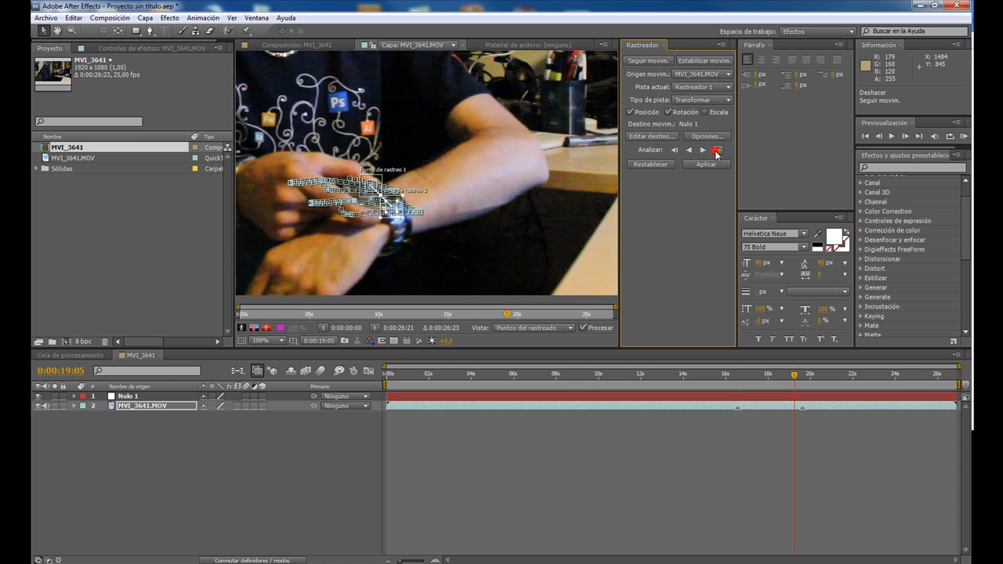
pyautogui.click(716, 152)
pyautogui.click(716, 151)
pyautogui.click(716, 152)
pyautogui.click(716, 151)
pyautogui.click(716, 151)
pyautogui.click(716, 151)
pyautogui.click(716, 151)
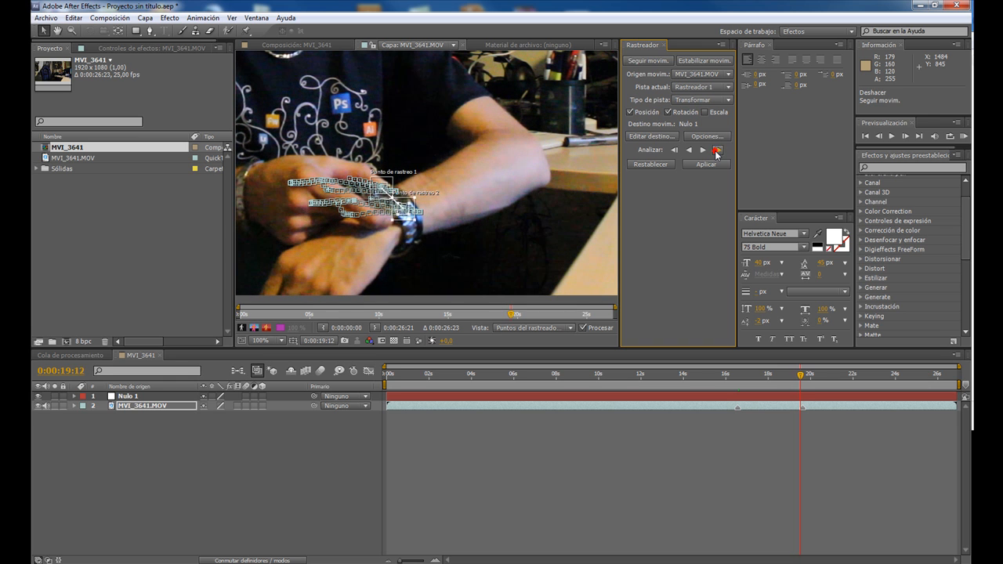
pyautogui.click(716, 151)
pyautogui.click(716, 151)
pyautogui.click(716, 151)
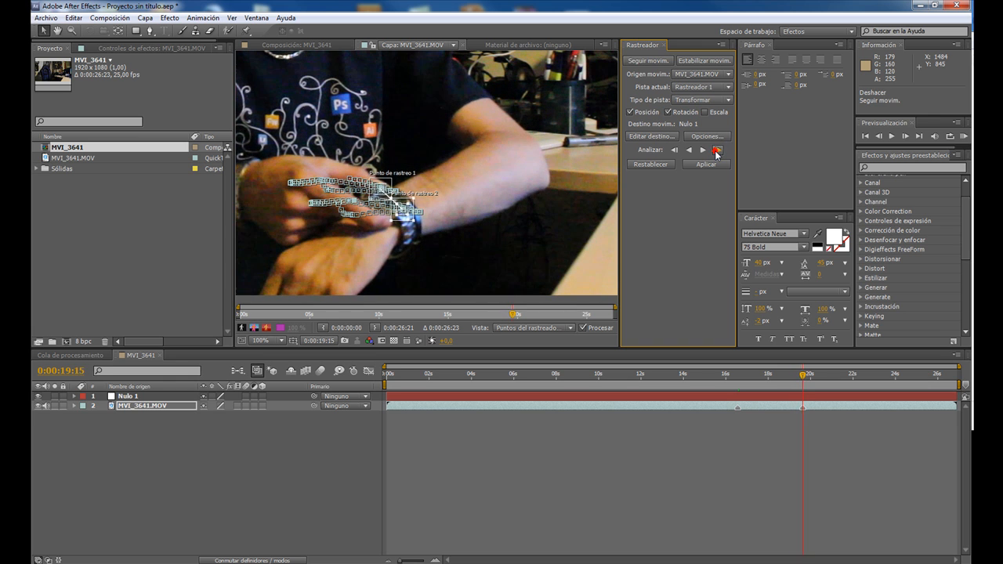
pyautogui.click(716, 152)
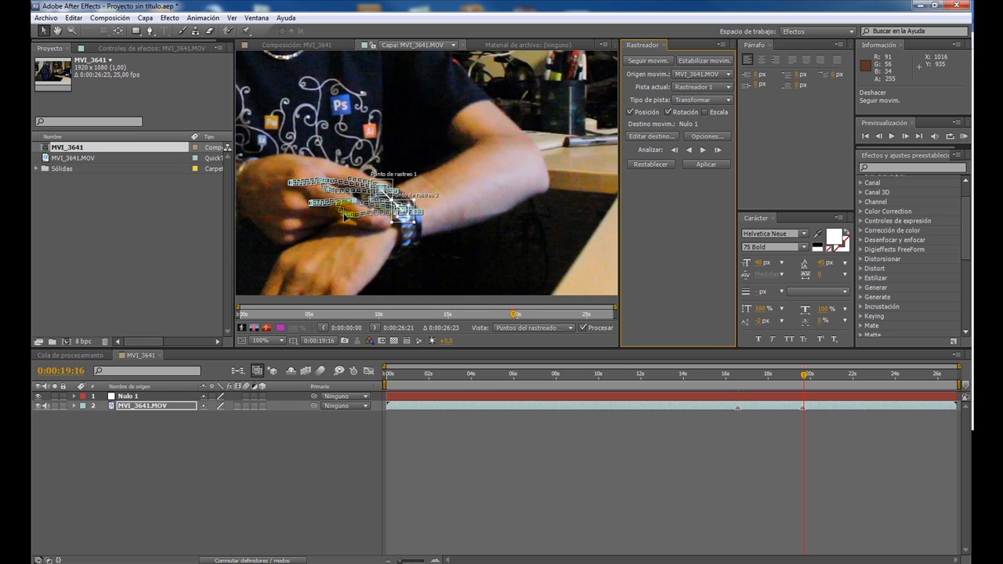
# Step: Apply the tracking data to the null object in the X and Y dimensions and scrub through the tracked section
pyautogui.click(709, 166)
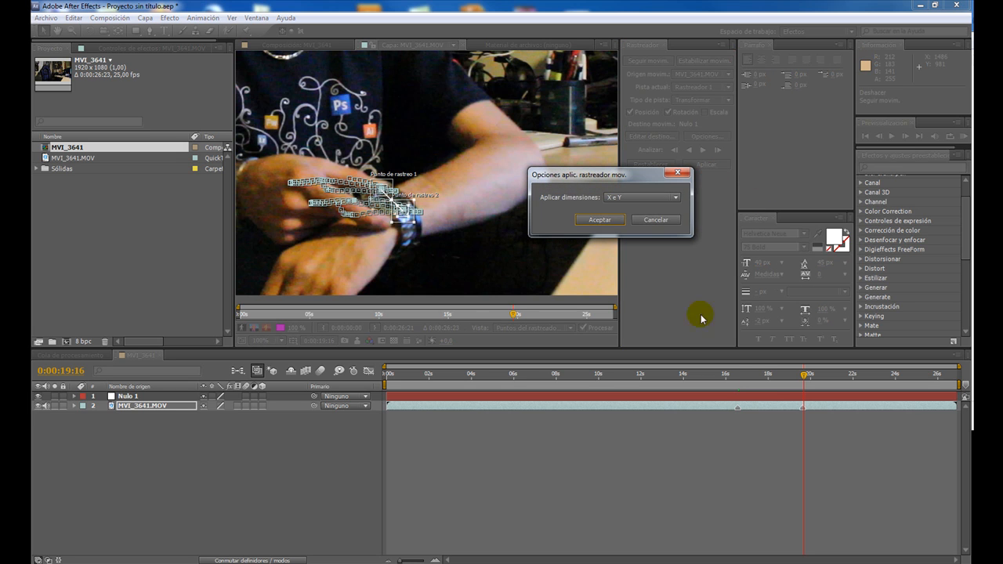
pyautogui.click(599, 219)
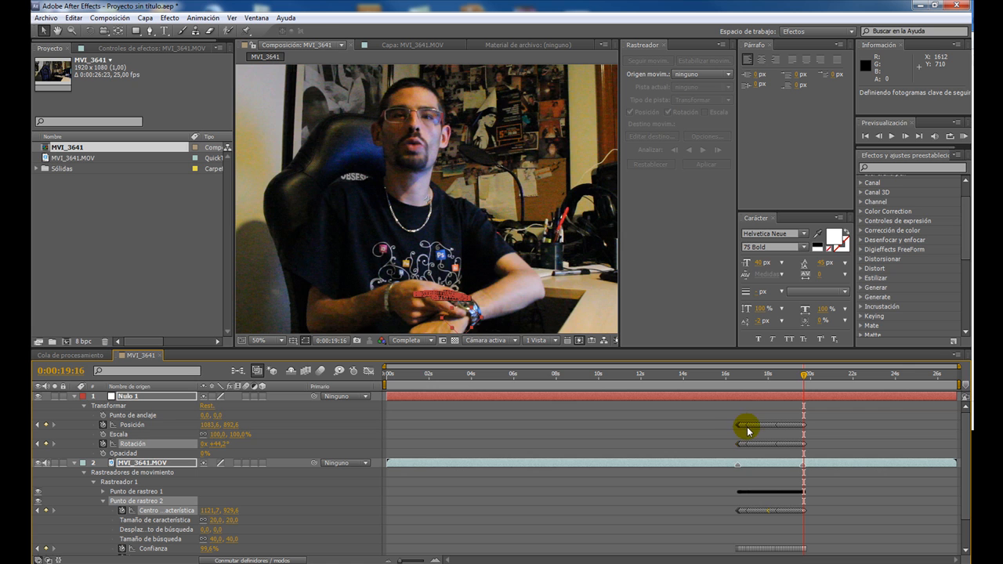
pyautogui.moveTo(783, 379); pyautogui.dragTo(756, 389)
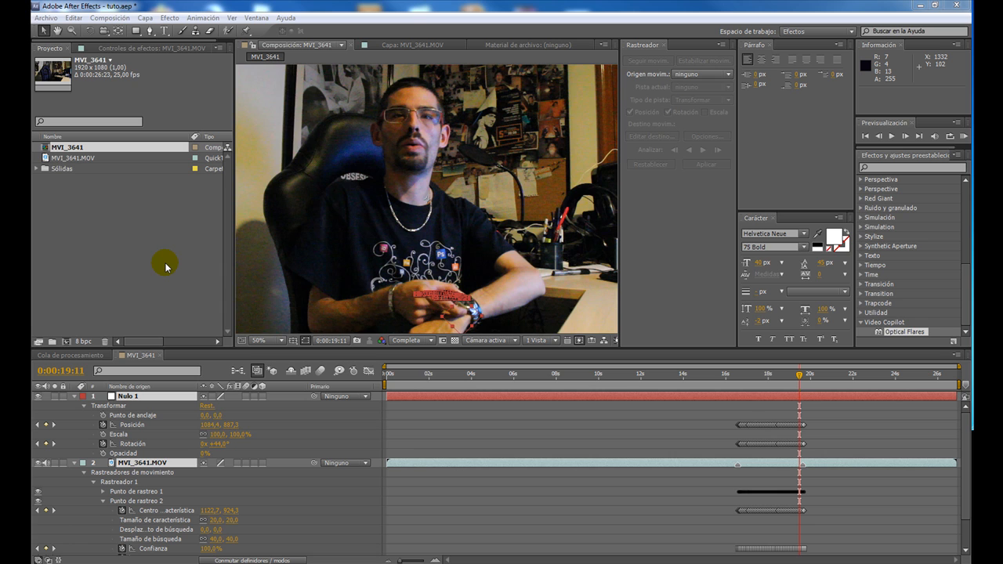
# Step: Create a cyan solid layer at composition size above the null and apply Optical Flares to it
pyautogui.click(74, 400)
pyautogui.rightClick(124, 435)
pyautogui.moveTo(161, 443)
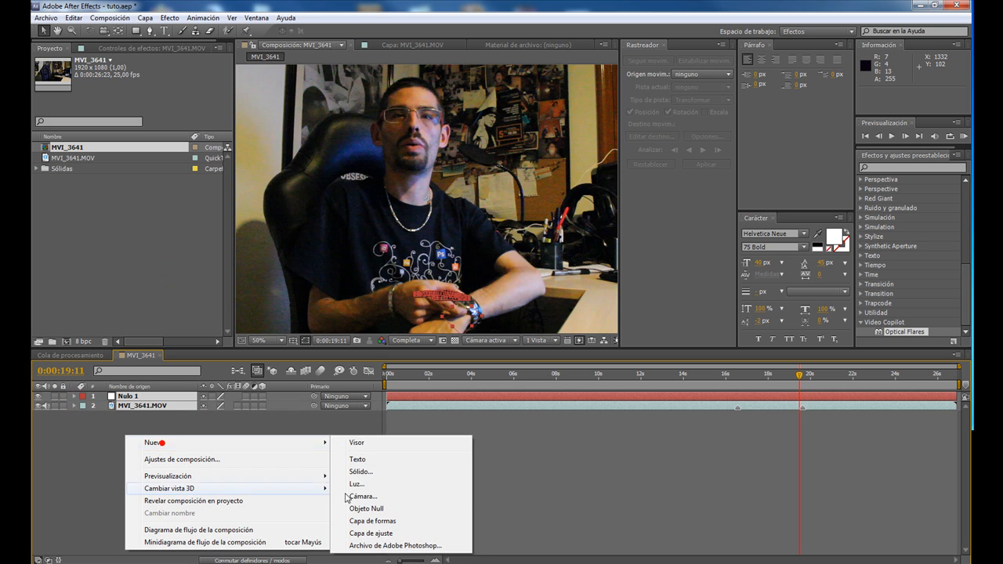
pyautogui.click(368, 472)
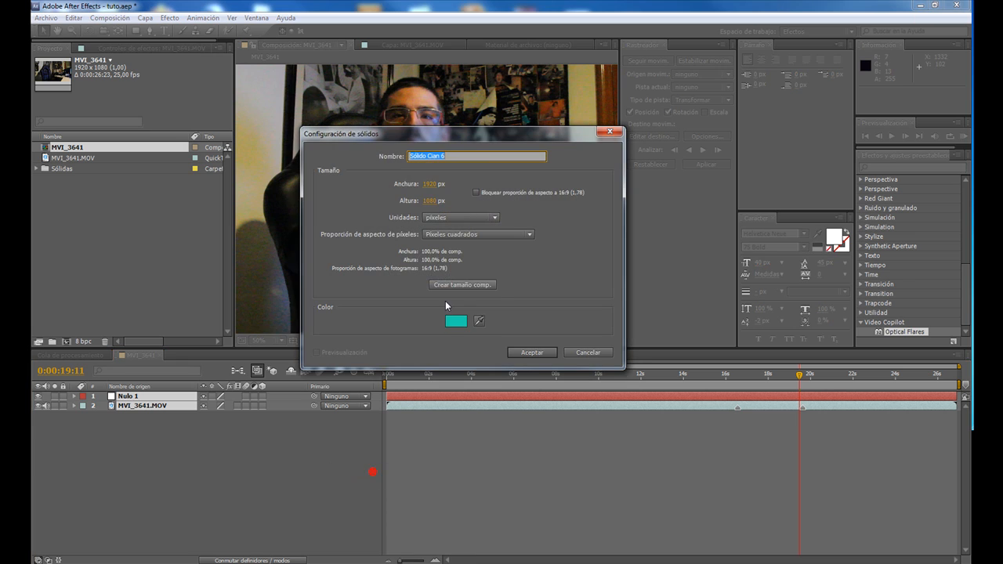
pyautogui.click(530, 352)
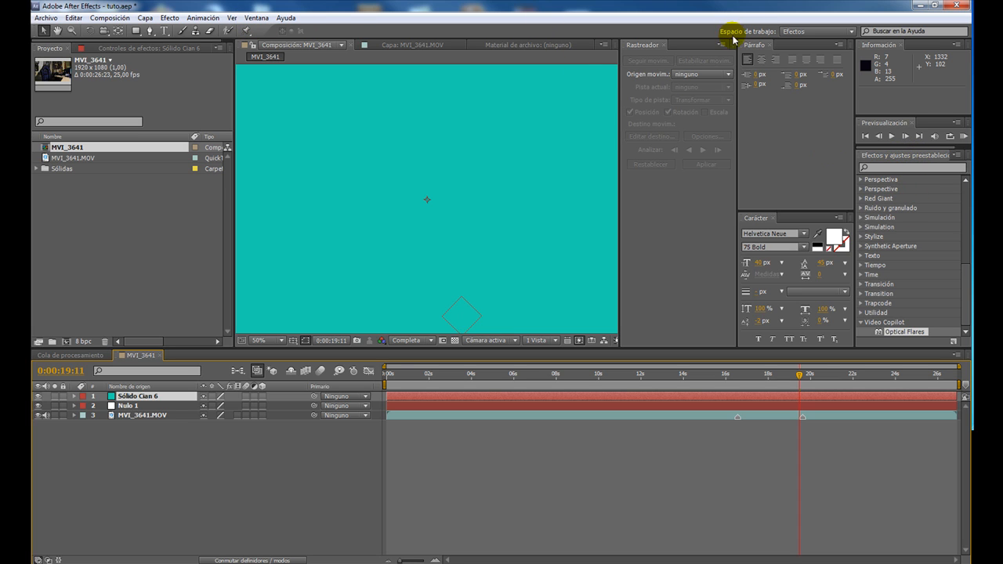
pyautogui.doubleClick(883, 332)
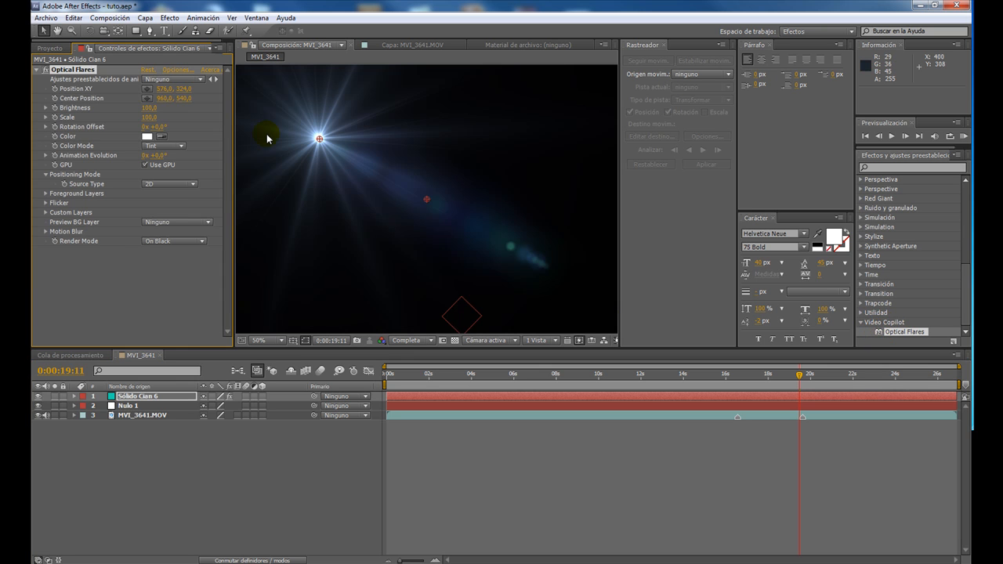
# Step: Load the Green Spot Light preset from the Light folder in the Optical Flares options and set its global color to cyan
pyautogui.click(175, 71)
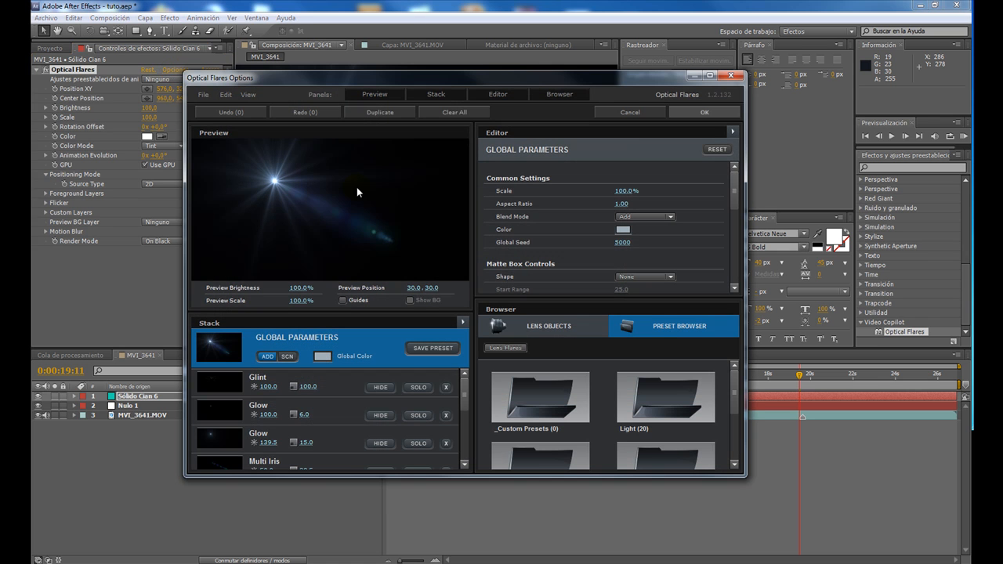
pyautogui.doubleClick(676, 390)
pyautogui.moveTo(737, 379); pyautogui.dragTo(734, 402)
pyautogui.click(654, 393)
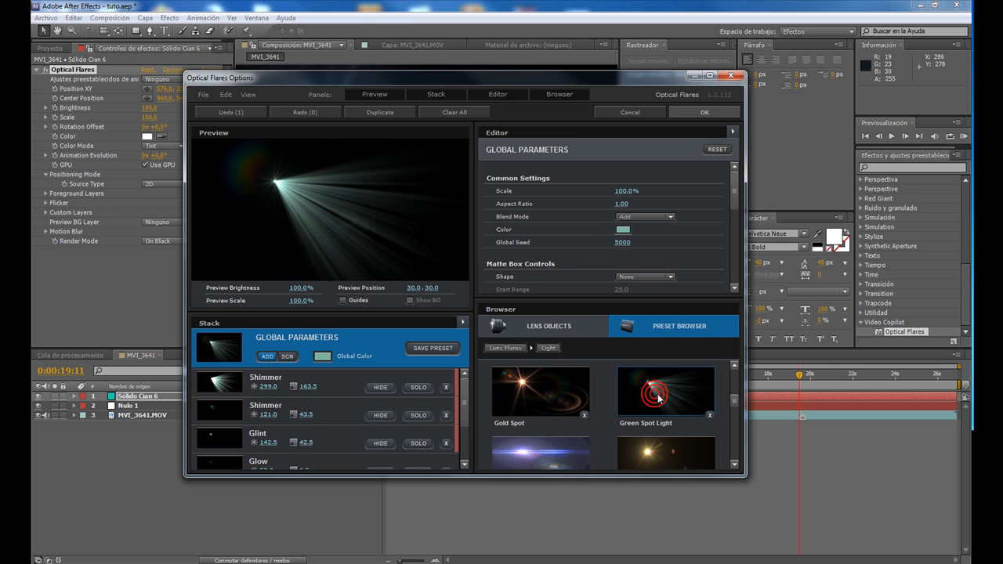
pyautogui.click(323, 355)
pyautogui.click(343, 332)
pyautogui.click(404, 426)
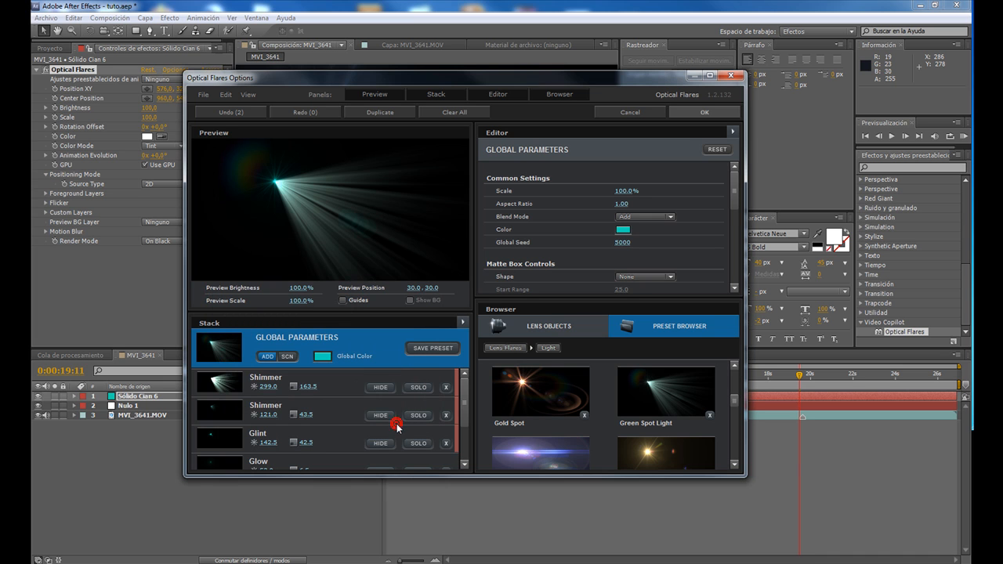
pyautogui.click(702, 112)
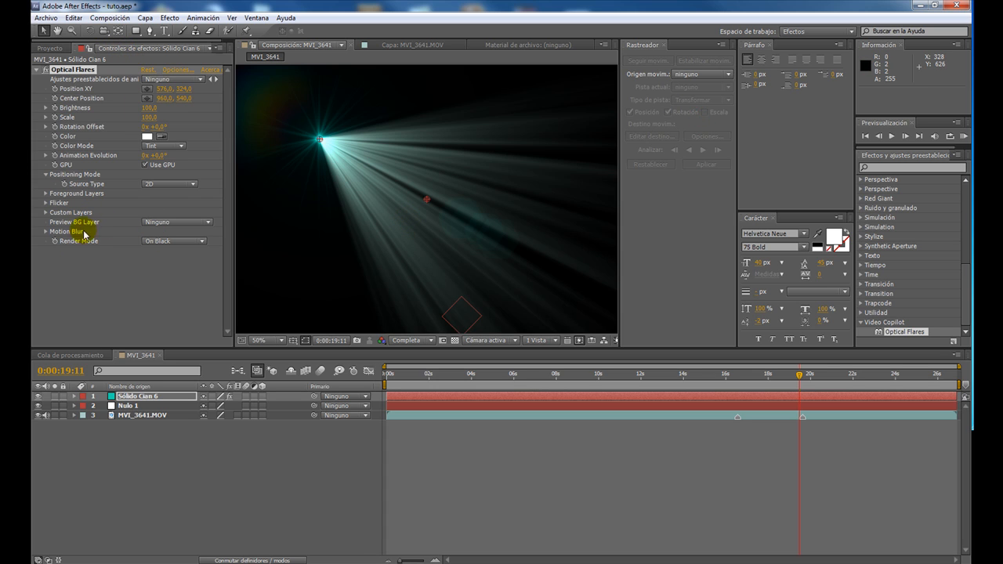
# Step: Set the flare's render mode to On Transparent and place its Position XY on the watch at about 982, 882 at 0:00:16:14
pyautogui.click(161, 242)
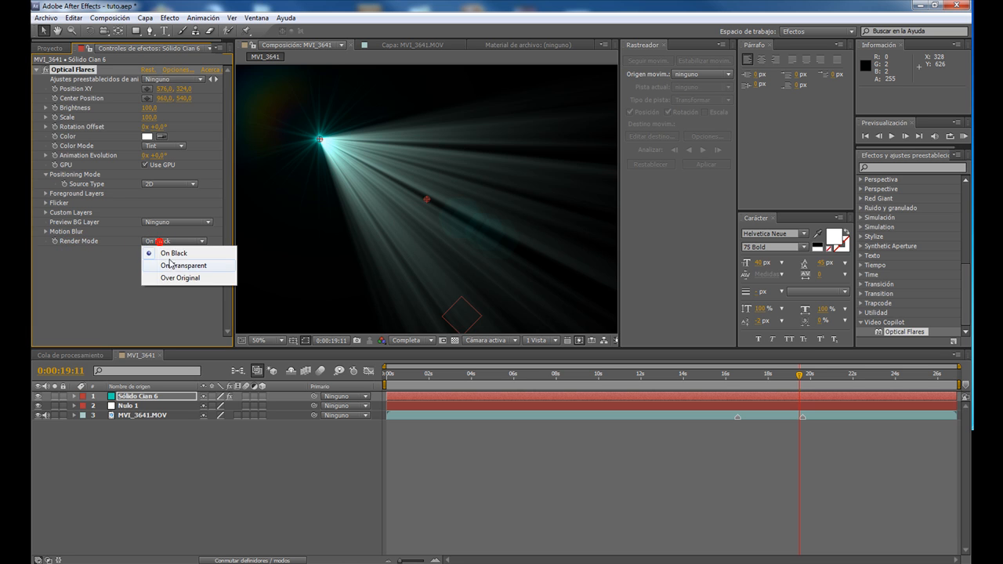
pyautogui.click(174, 267)
pyautogui.click(147, 88)
pyautogui.click(320, 140)
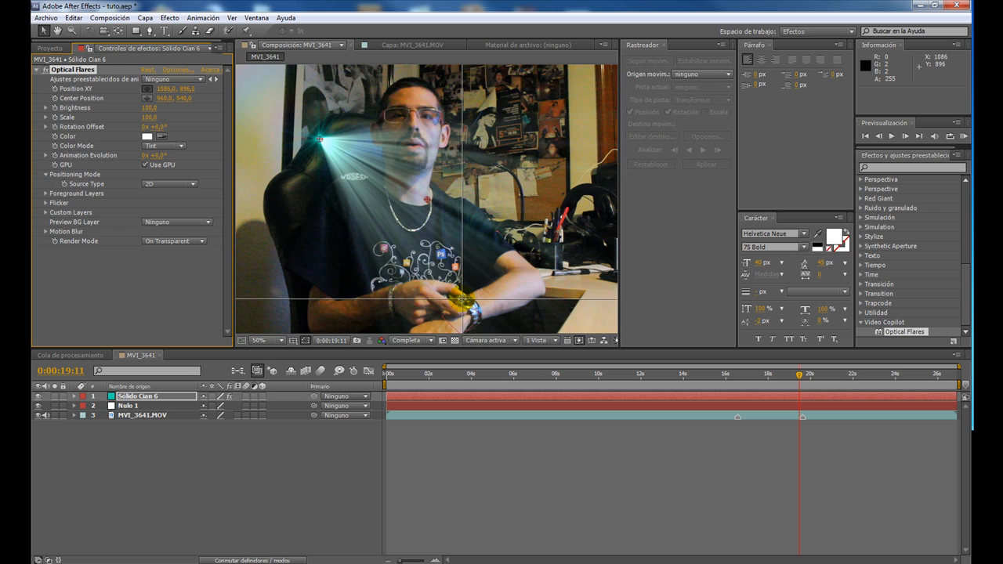
pyautogui.click(800, 378)
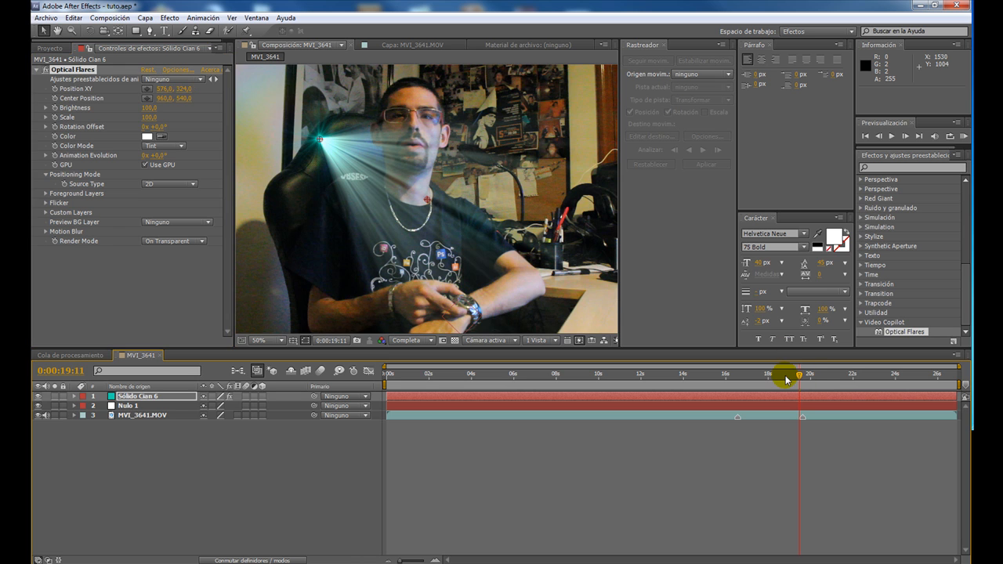
pyautogui.moveTo(799, 377); pyautogui.dragTo(739, 384)
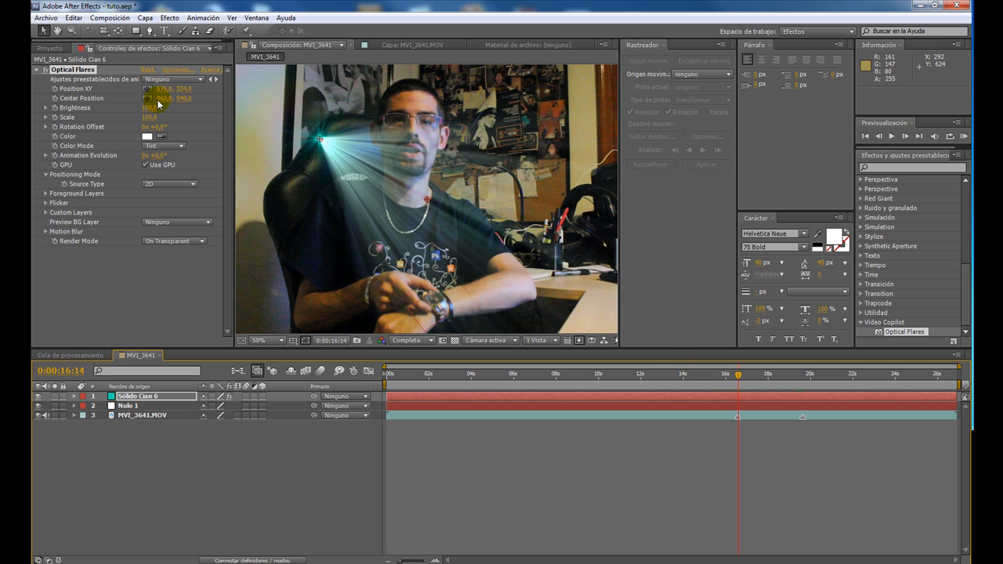
pyautogui.click(148, 92)
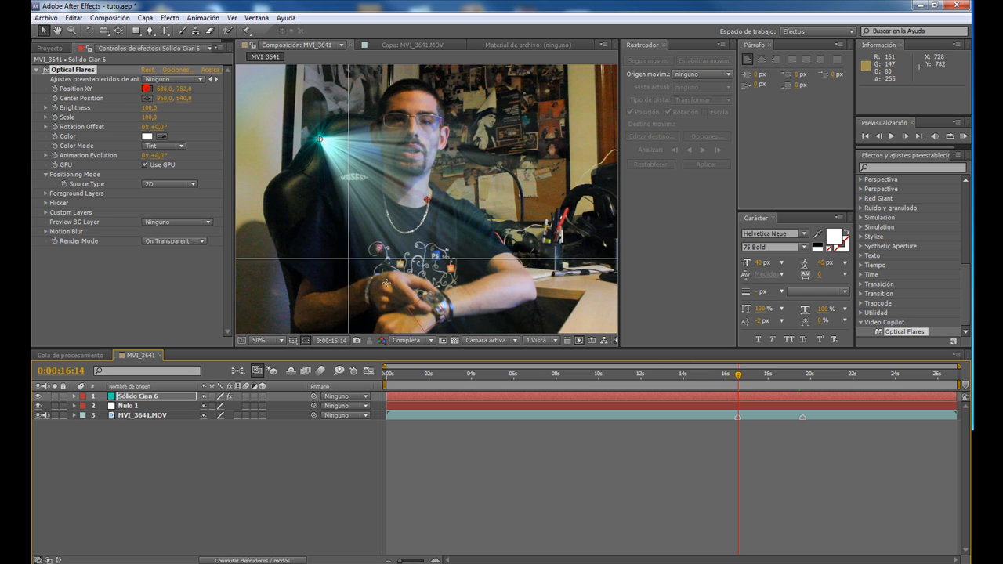
pyautogui.click(433, 293)
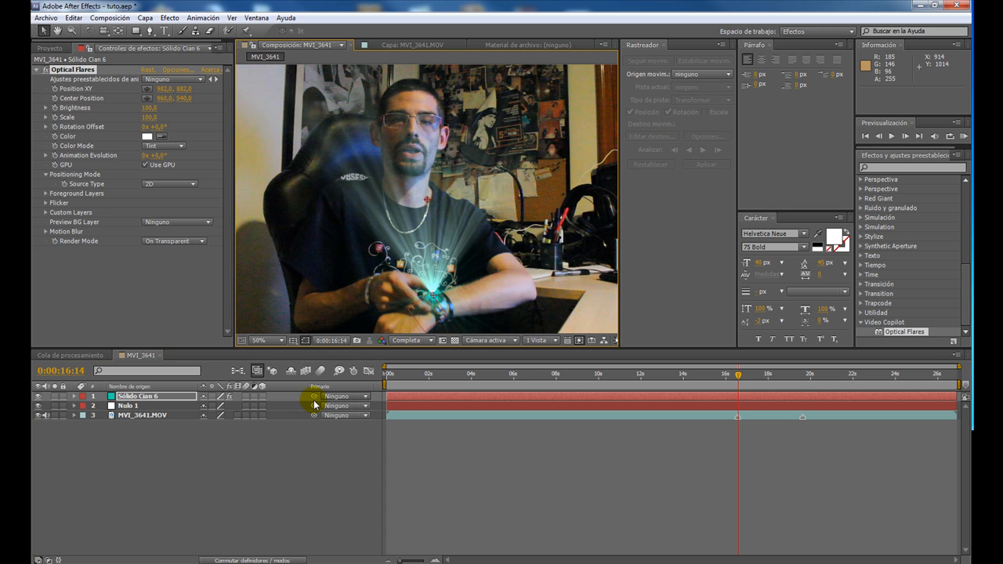
# Step: Parent the cyan solid to the Nulo 1 layer and set the flare's scale to 40
pyautogui.moveTo(314, 402); pyautogui.dragTo(134, 407)
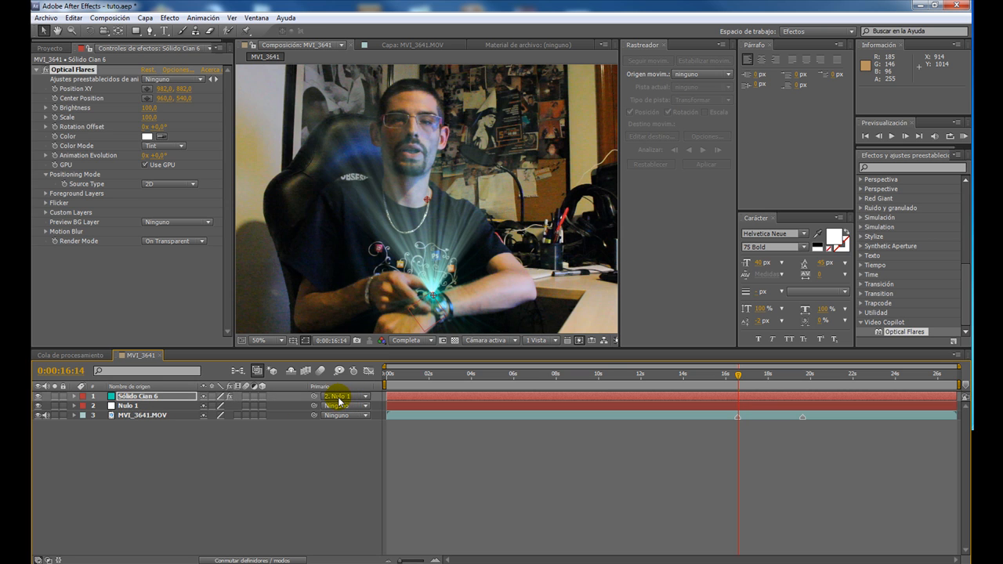
pyautogui.moveTo(740, 378); pyautogui.dragTo(778, 384)
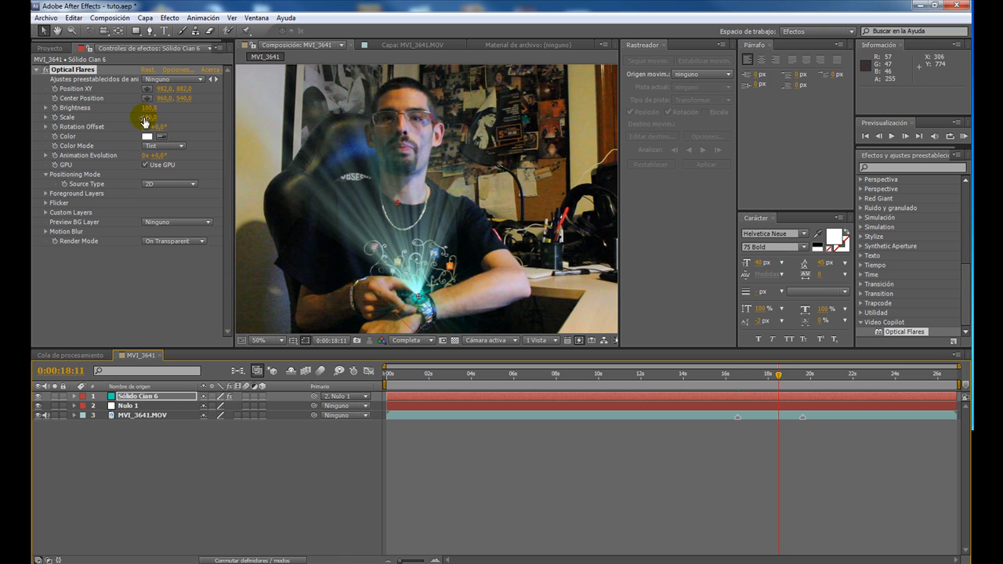
pyautogui.click(148, 118)
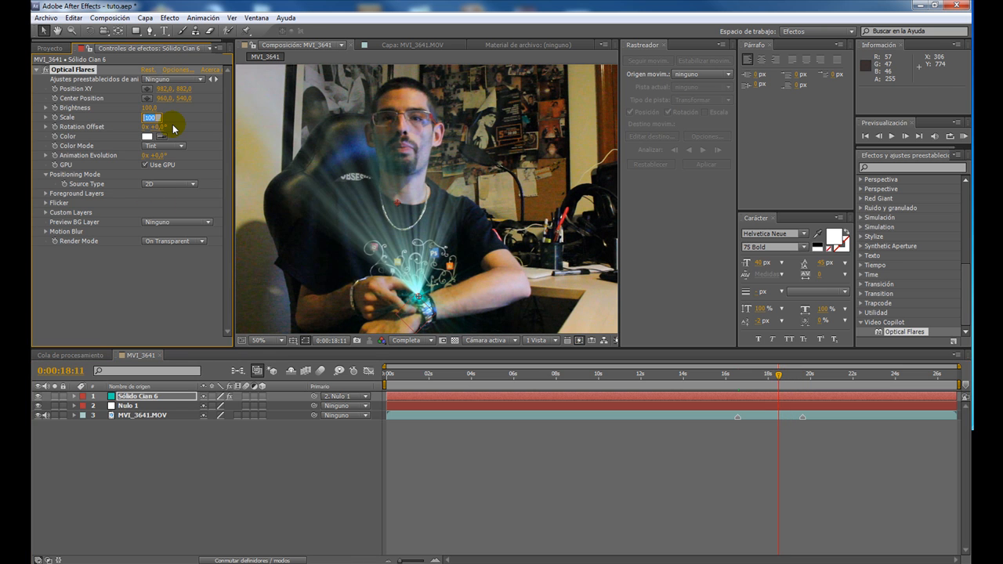
pyautogui.click(173, 130)
pyautogui.click(251, 216)
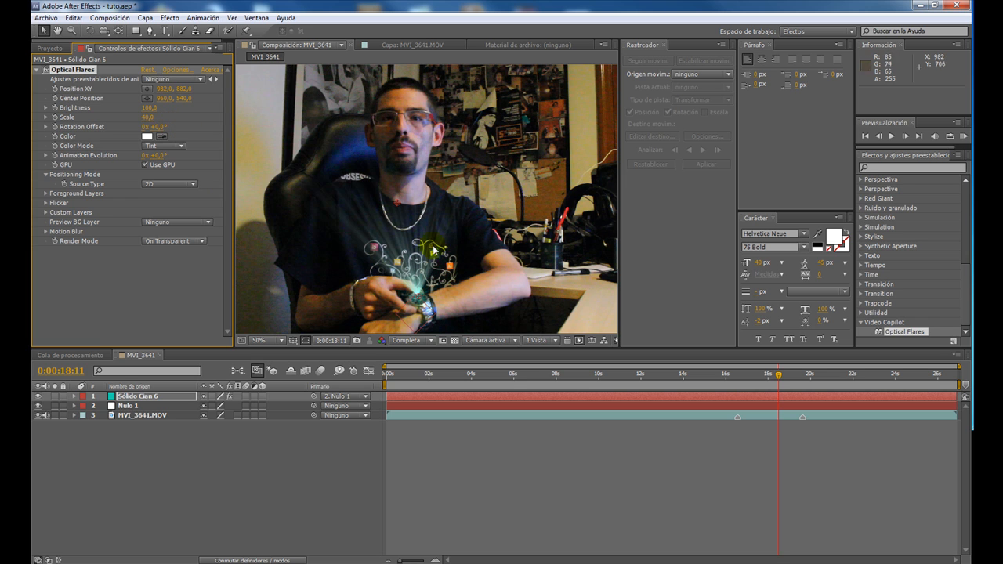
# Step: Add a keyframe for the flare's Scale at 0:00:16:13 with a value of 0
pyautogui.moveTo(778, 378); pyautogui.dragTo(739, 379)
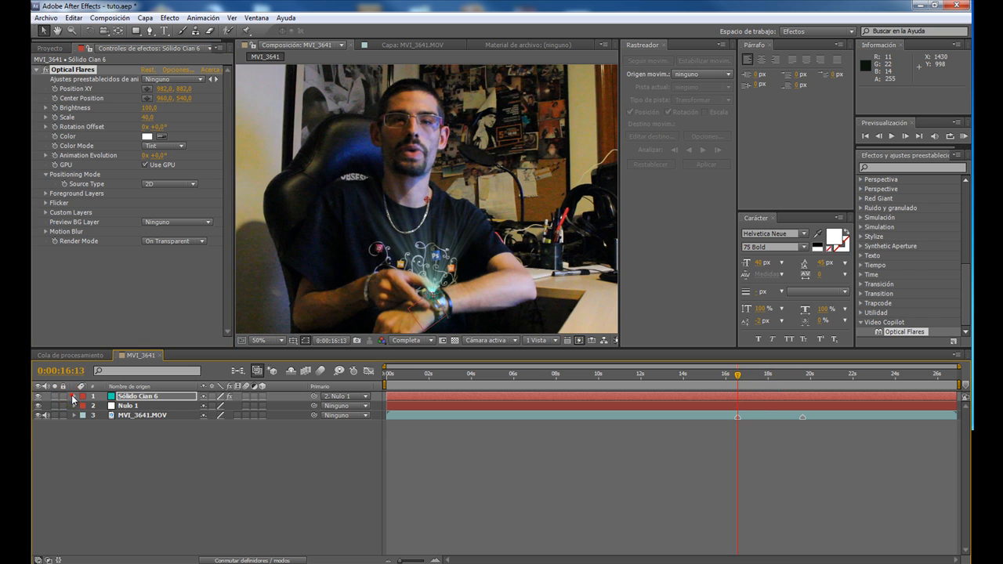
pyautogui.click(74, 397)
pyautogui.click(83, 405)
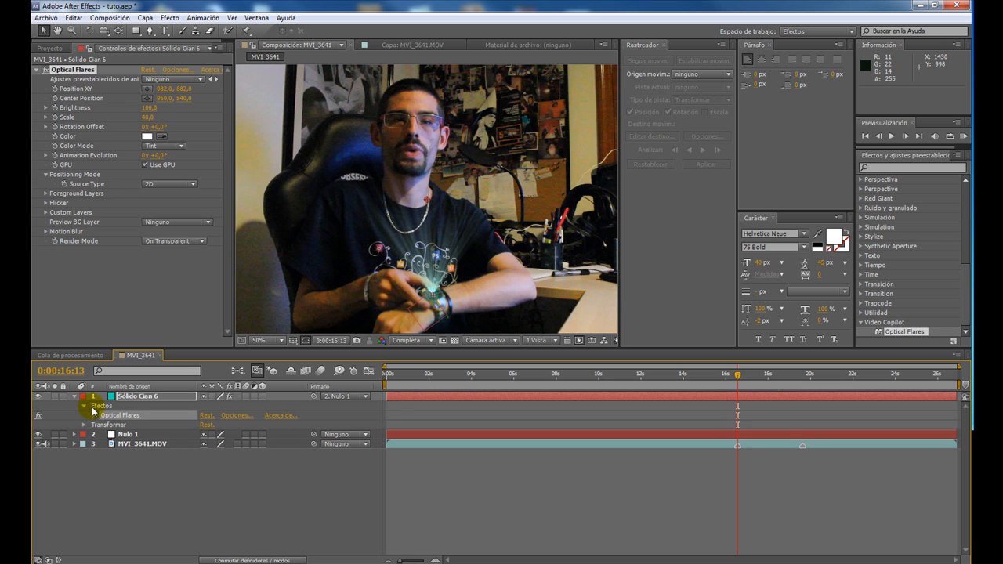
pyautogui.click(93, 415)
pyautogui.click(119, 435)
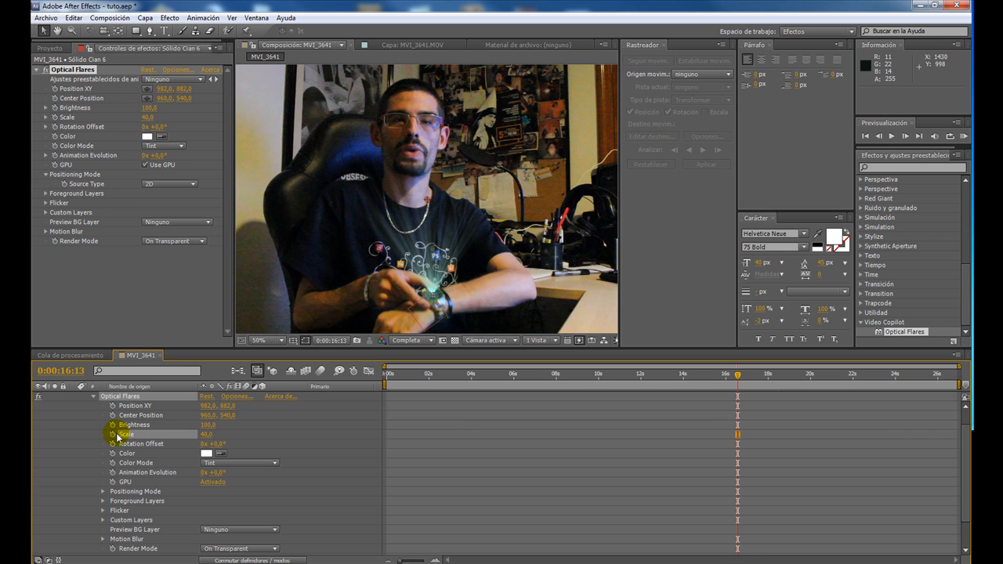
pyautogui.click(113, 435)
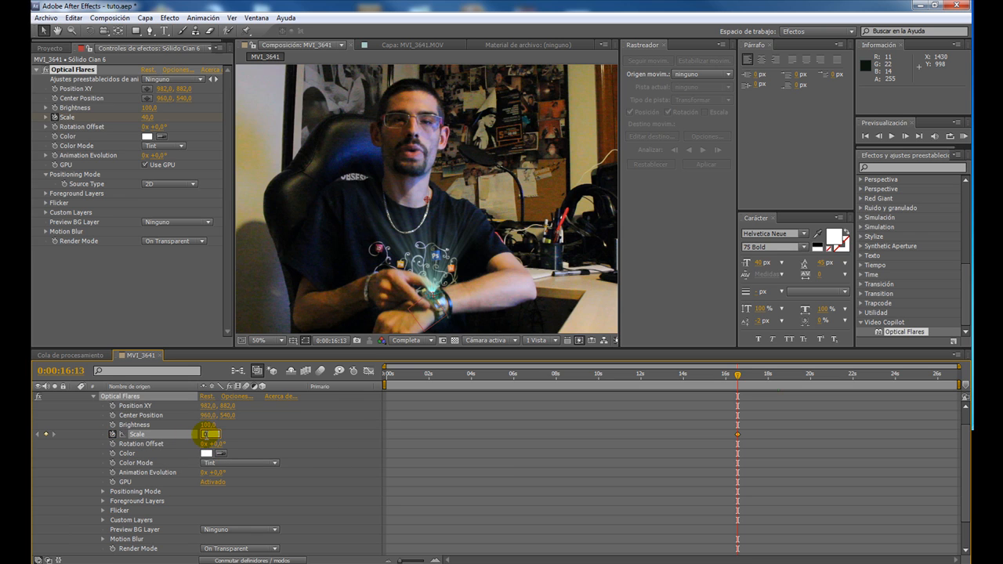
pyautogui.press('Return')
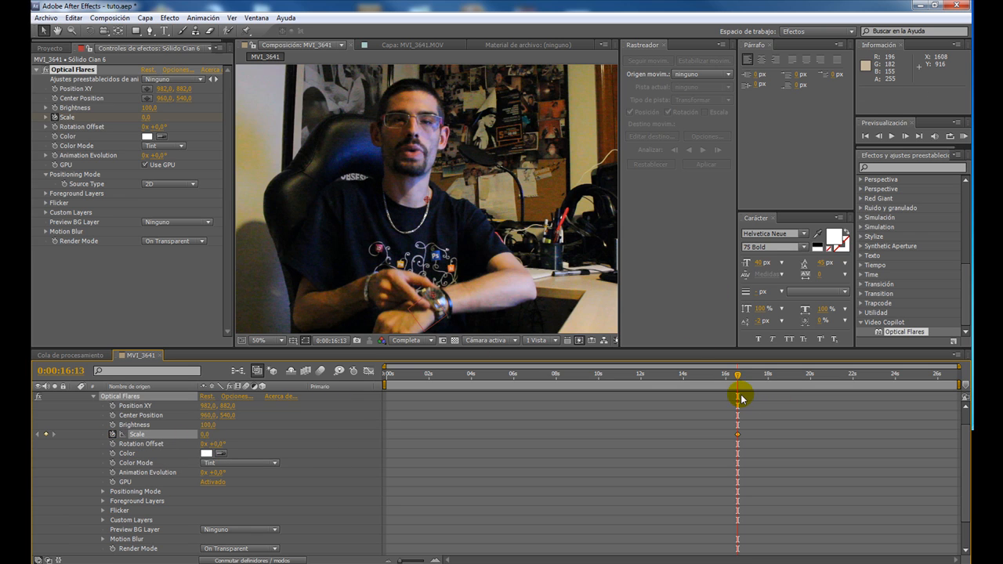
# Step: Keyframe the flare's Scale at 40 on 0:00:16:16 and 0:00:19:10, and at 0 on 0:00:19:17
pyautogui.moveTo(737, 379); pyautogui.dragTo(740, 379)
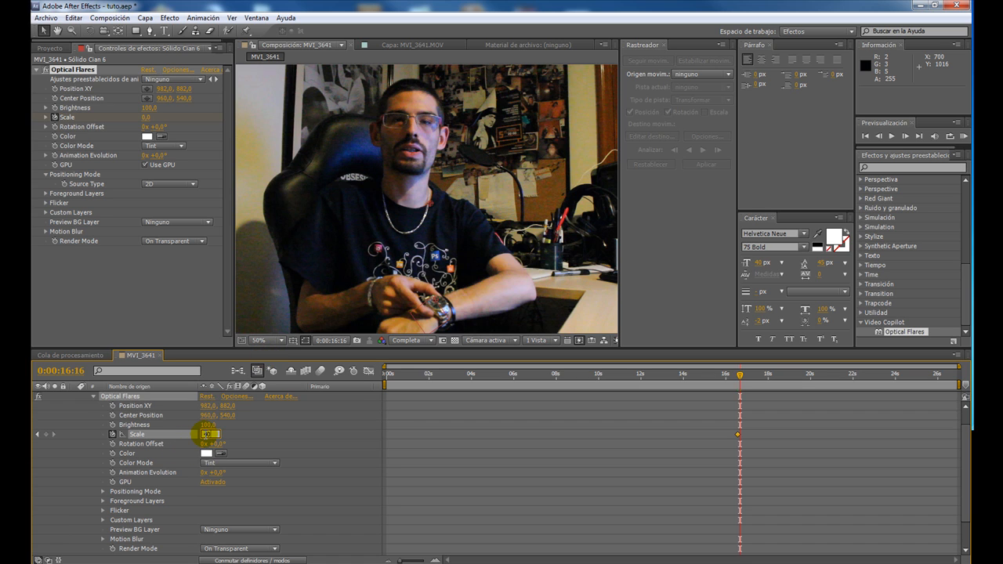
pyautogui.click(205, 435)
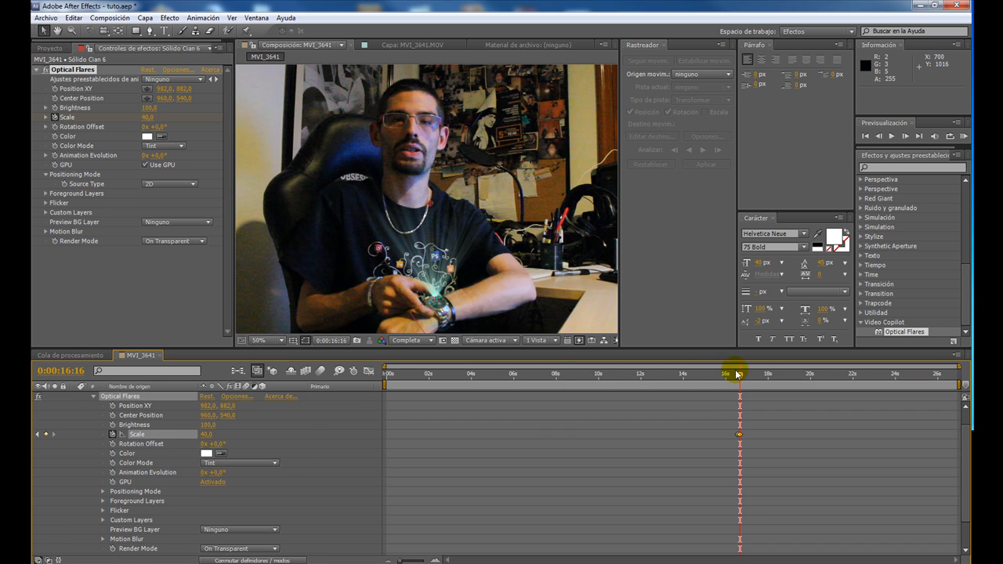
pyautogui.moveTo(742, 378); pyautogui.dragTo(800, 390)
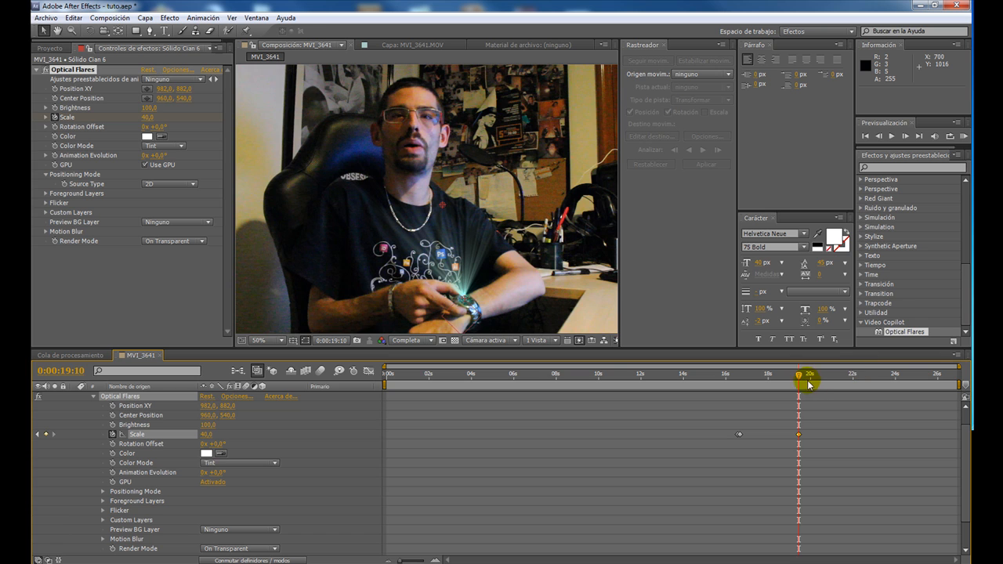
pyautogui.moveTo(799, 377); pyautogui.dragTo(805, 378)
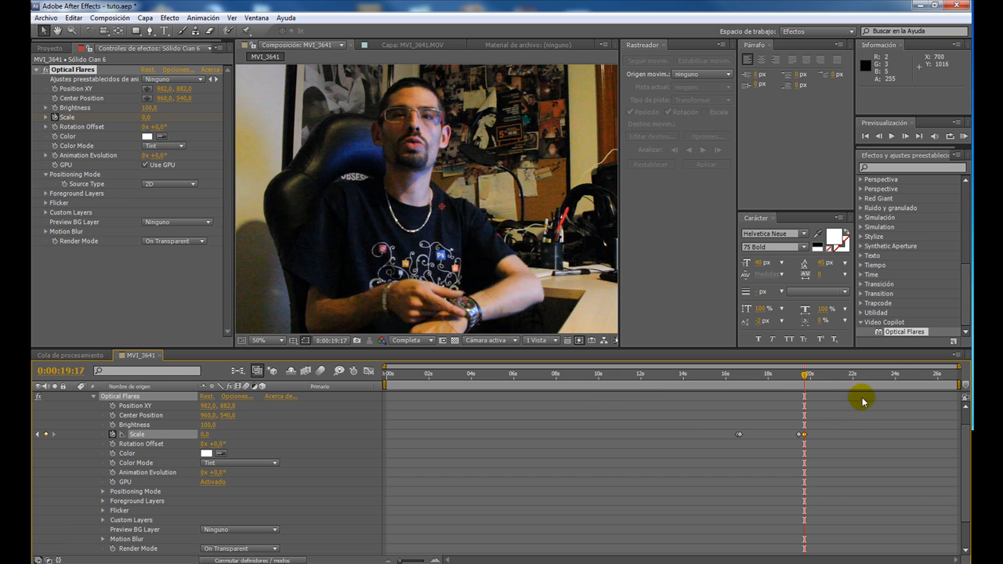
# Step: Keyframe the flare's Animation Evolution from 0 at 0:00:16:10 to 8x +240° at 0:00:19:19 and scrub back through the animation
pyautogui.moveTo(803, 378); pyautogui.dragTo(734, 402)
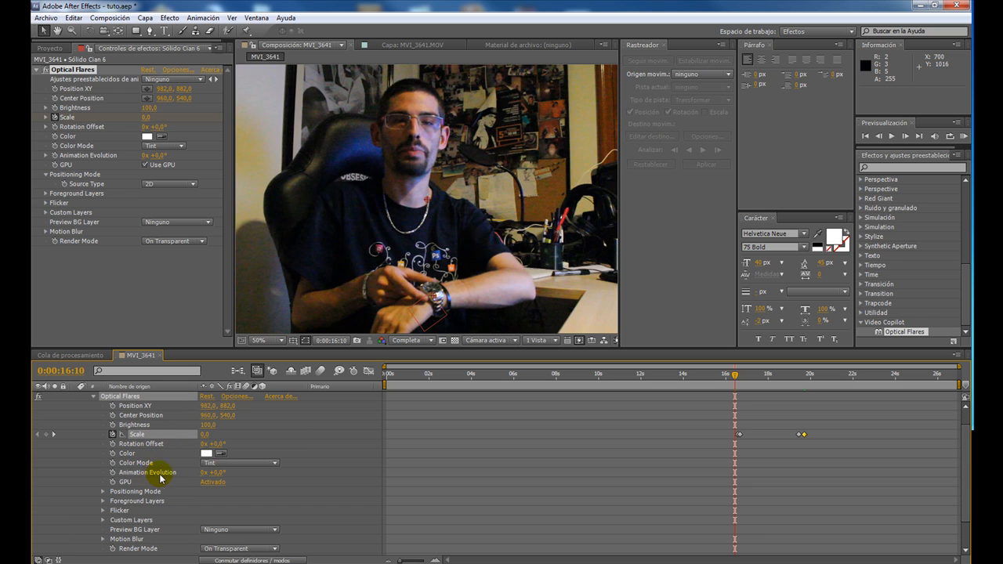
pyautogui.click(112, 473)
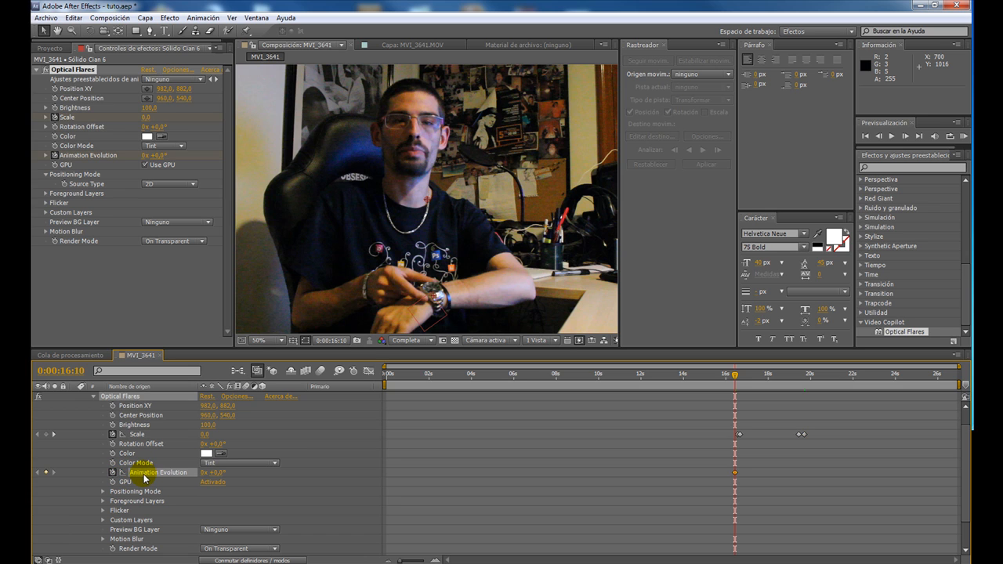
pyautogui.moveTo(736, 378); pyautogui.dragTo(807, 381)
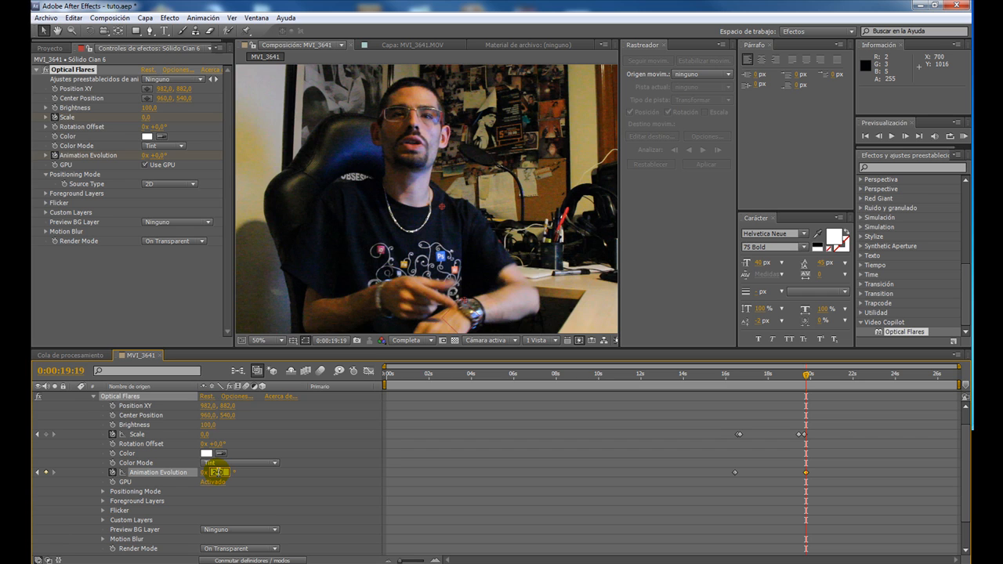
pyautogui.click(204, 471)
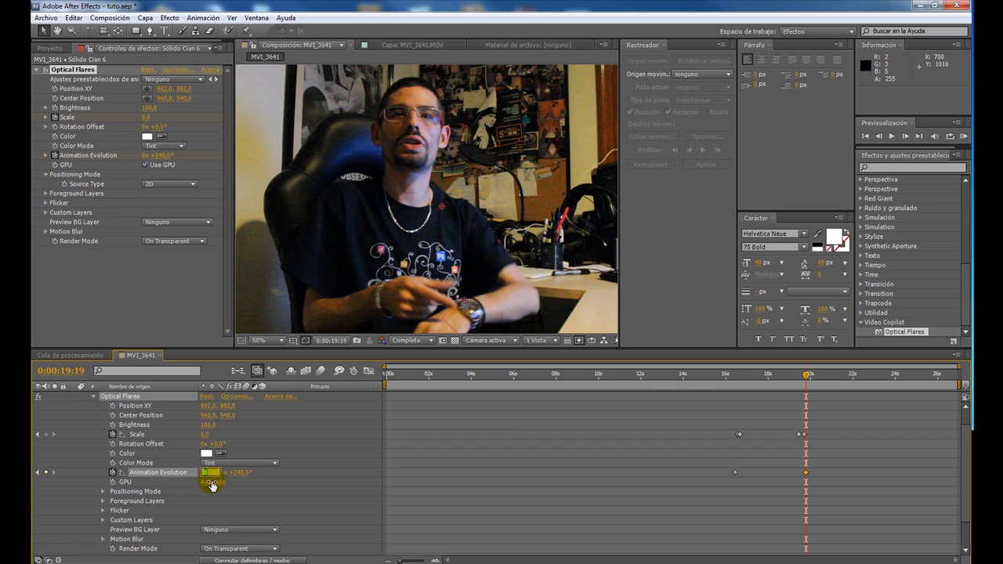
pyautogui.click(839, 475)
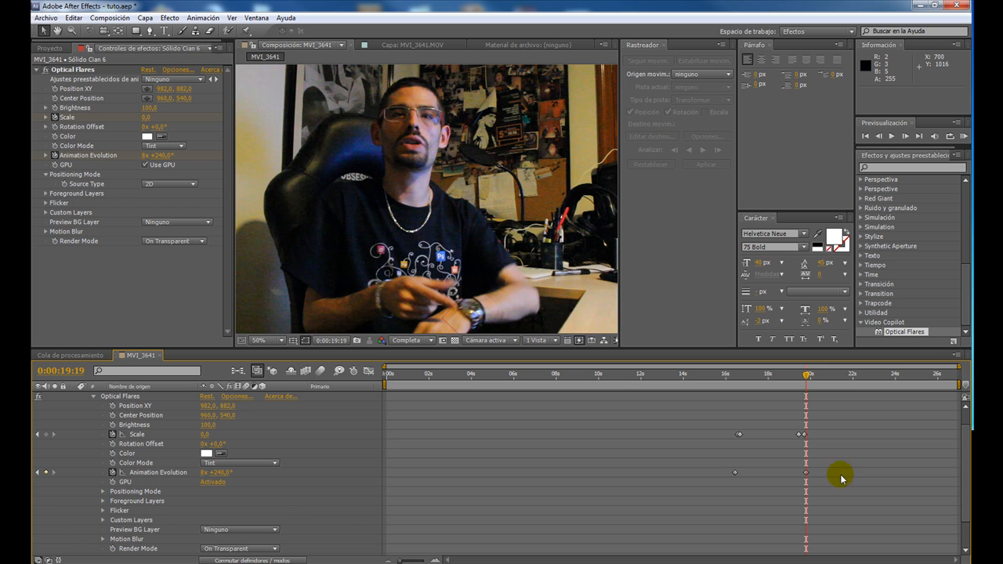
pyautogui.moveTo(805, 378); pyautogui.dragTo(784, 394)
# Step: Collapse the Sólido Cian 6 layer and create a new 1920 × 1080 px solid in cyan 15D7B5
pyautogui.scroll(1, 810, 402)
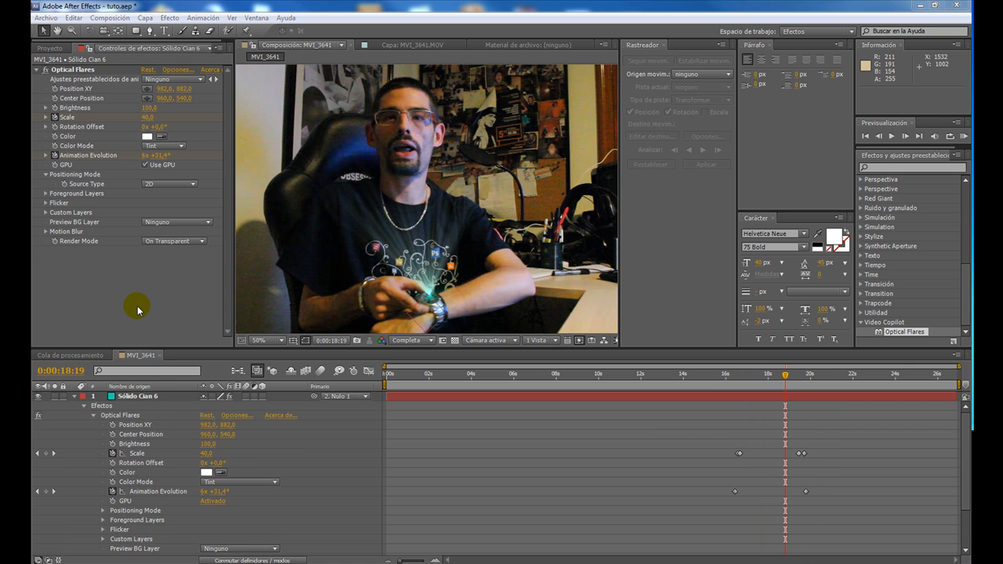
pyautogui.click(74, 400)
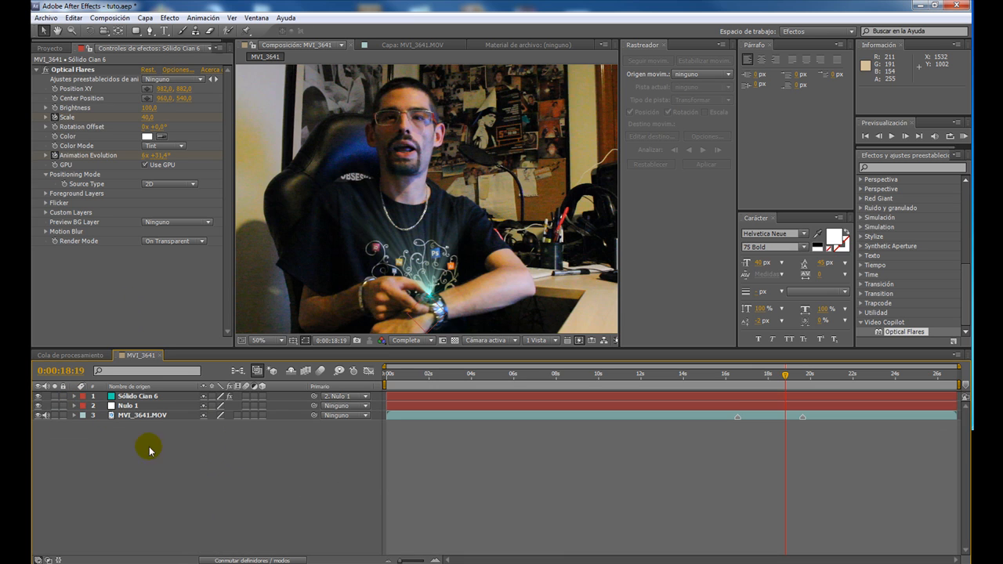
pyautogui.rightClick(219, 451)
pyautogui.moveTo(267, 462)
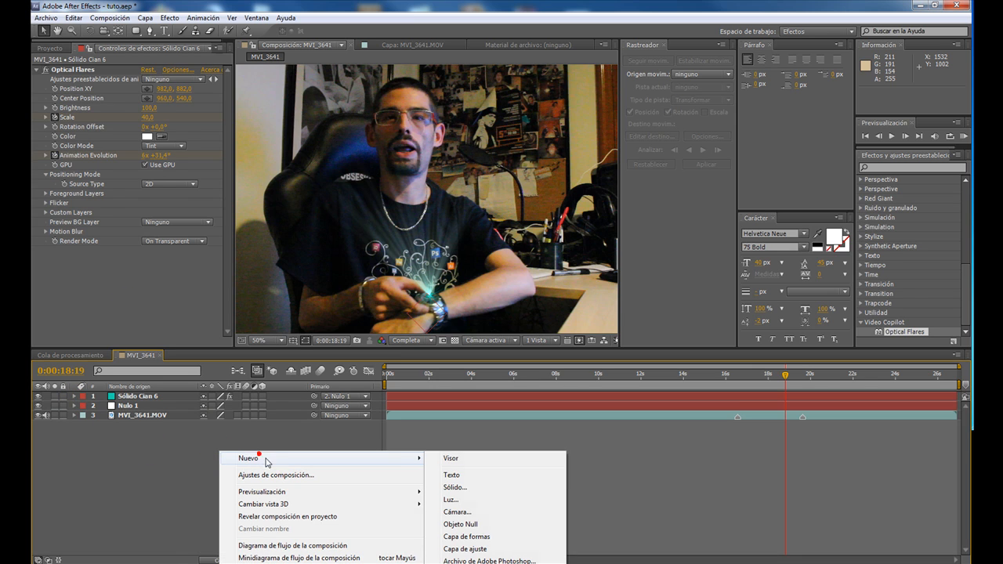
pyautogui.click(453, 487)
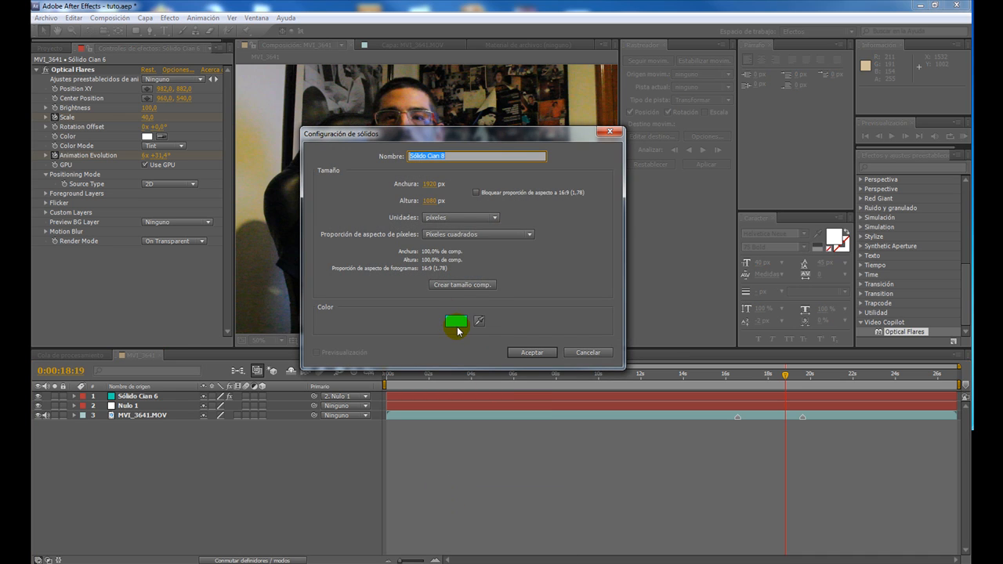
pyautogui.click(459, 321)
pyautogui.moveTo(493, 376); pyautogui.dragTo(499, 394)
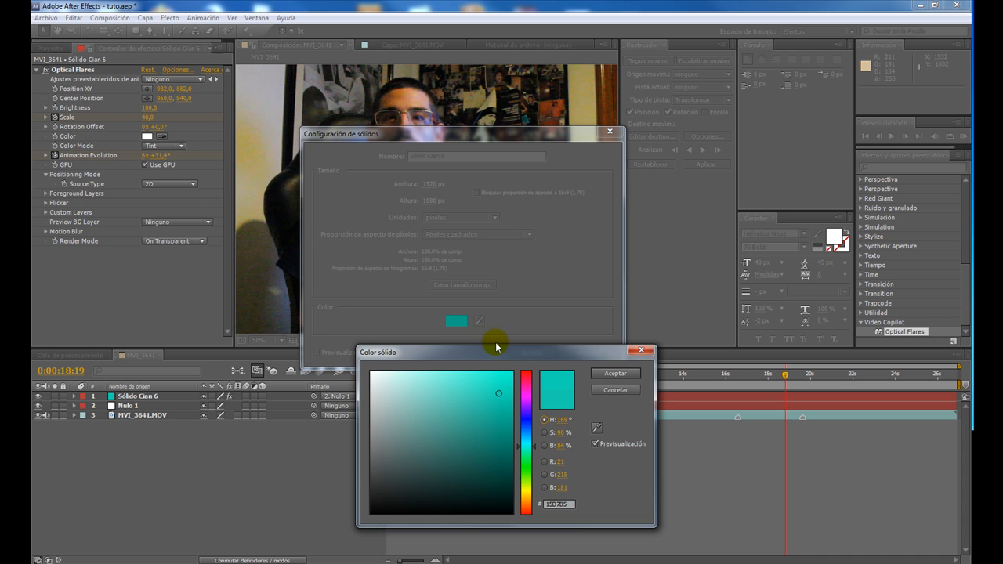
pyautogui.click(610, 376)
pyautogui.click(530, 352)
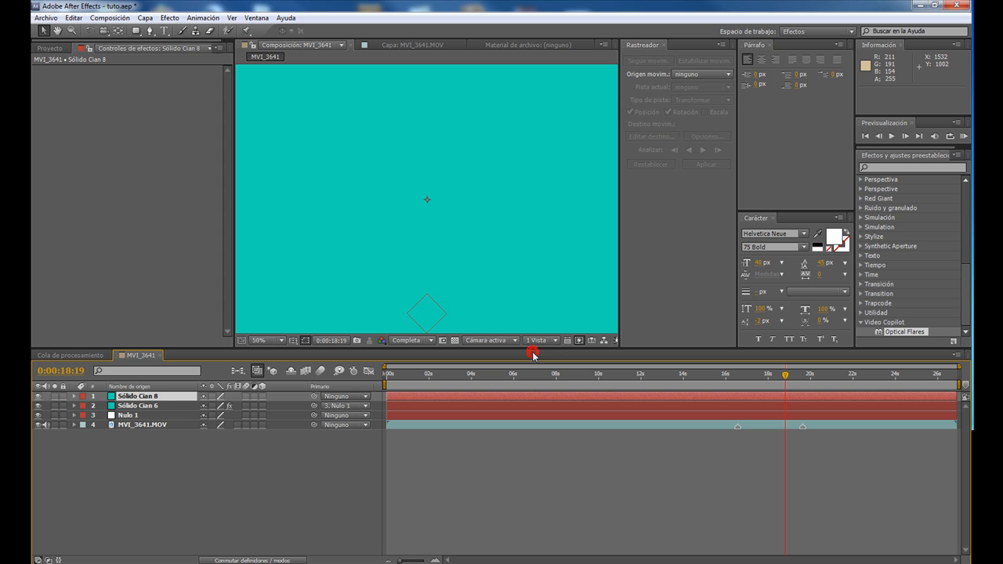
# Step: Draw a small rounded-rectangle mask about 114 × 38 px on the new solid, just above the wristwatch
pyautogui.click(138, 35)
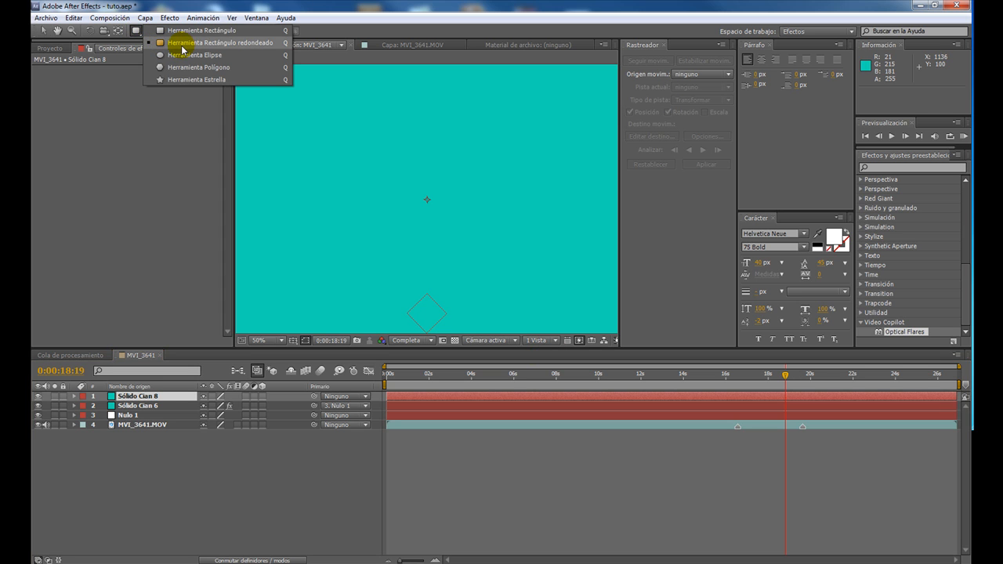
pyautogui.click(243, 43)
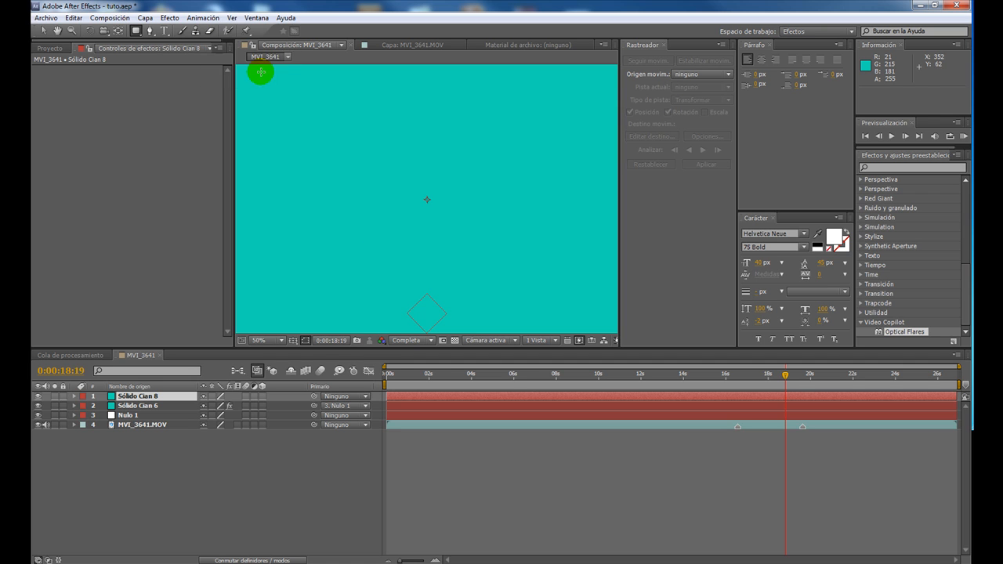
pyautogui.moveTo(412, 264); pyautogui.dragTo(439, 275)
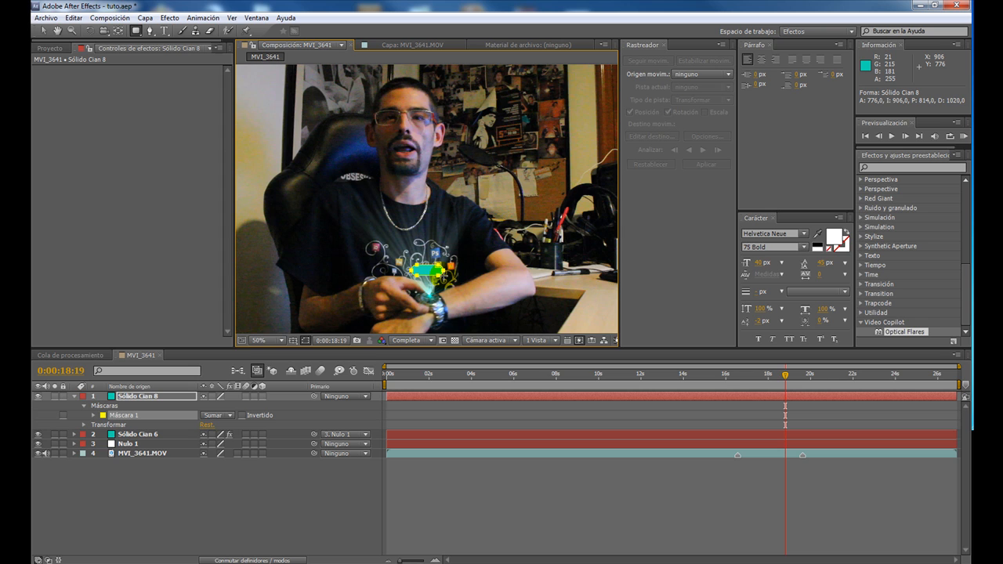
pyautogui.click(43, 31)
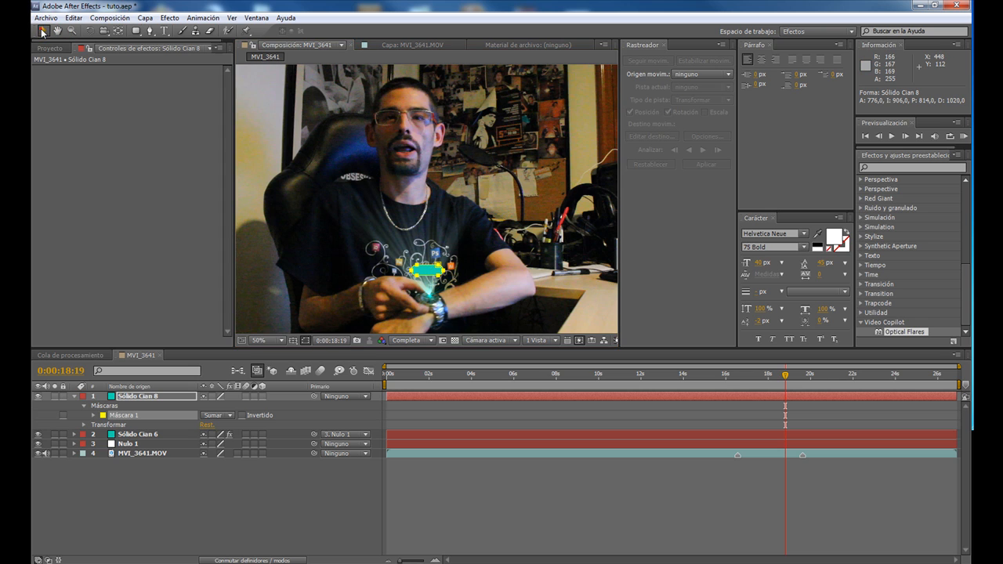
pyautogui.click(125, 415)
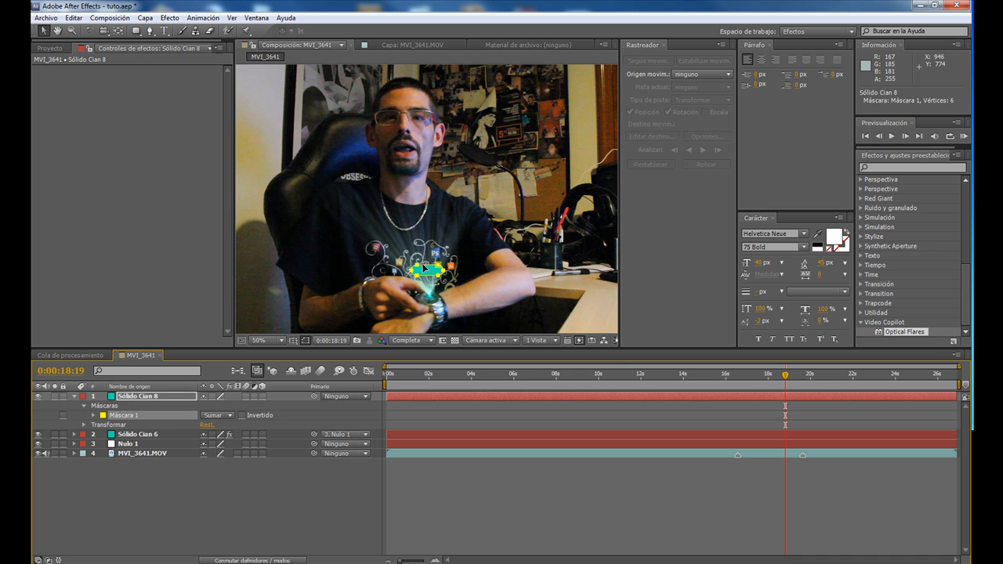
# Step: Position the masked cyan solid over the watch's light beam near 0:00:16:16 to 0:00:16:22 and parent it to Nulo 1
pyautogui.moveTo(785, 374); pyautogui.dragTo(741, 386)
pyautogui.moveTo(416, 268); pyautogui.dragTo(423, 267)
pyautogui.moveTo(313, 396); pyautogui.dragTo(129, 446)
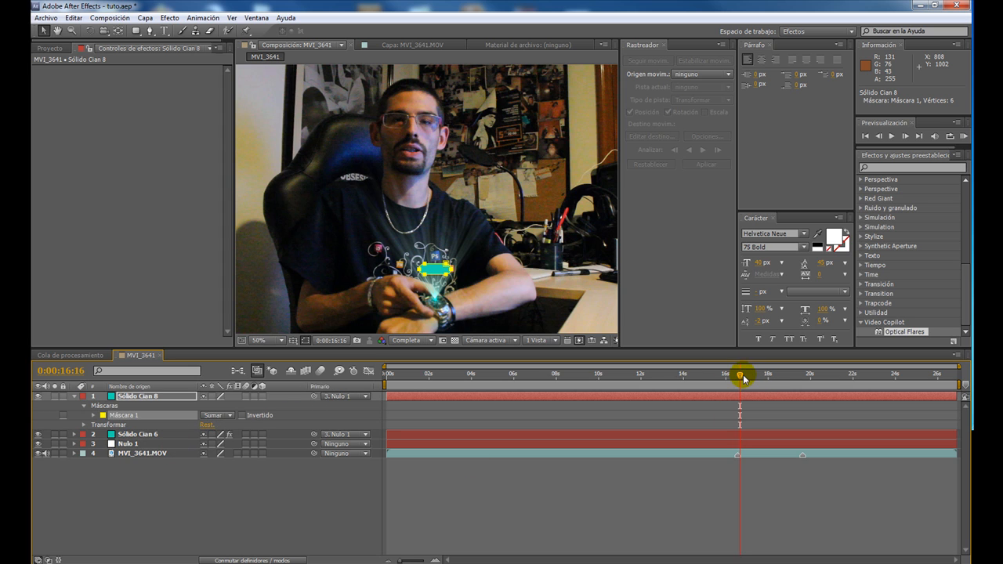
pyautogui.moveTo(738, 375)
pyautogui.mouseDown()
pyautogui.moveTo(752, 377)
pyautogui.moveTo(744, 375)
pyautogui.mouseUp()
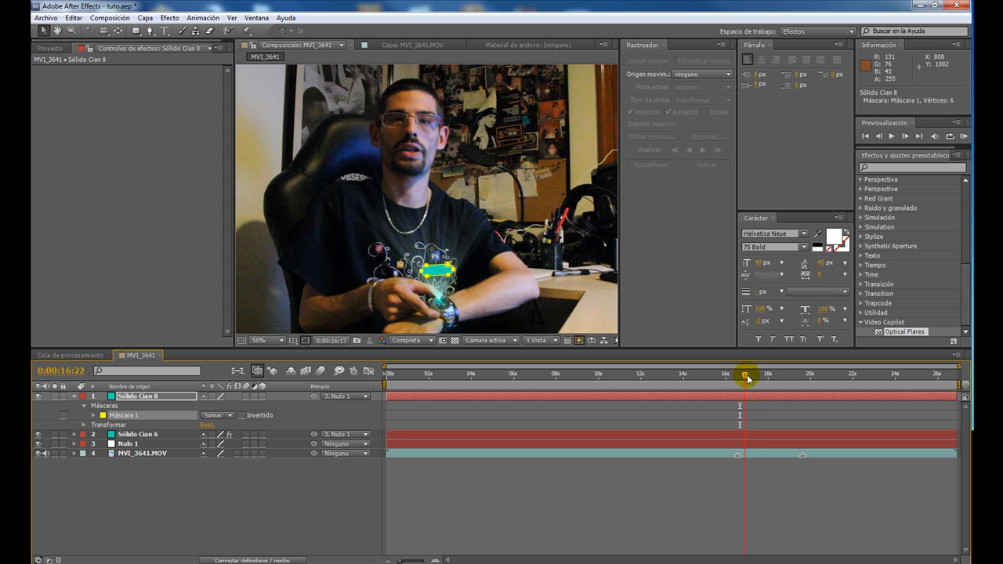
pyautogui.moveTo(445, 274); pyautogui.dragTo(424, 265)
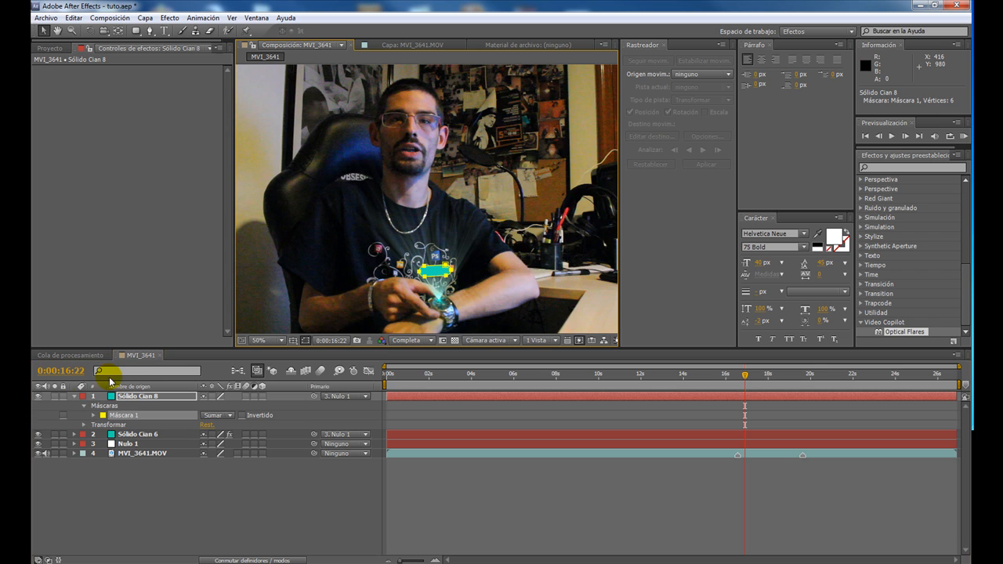
# Step: Set the feather of the solid's Máscara 1 to 47 pixels
pyautogui.click(92, 416)
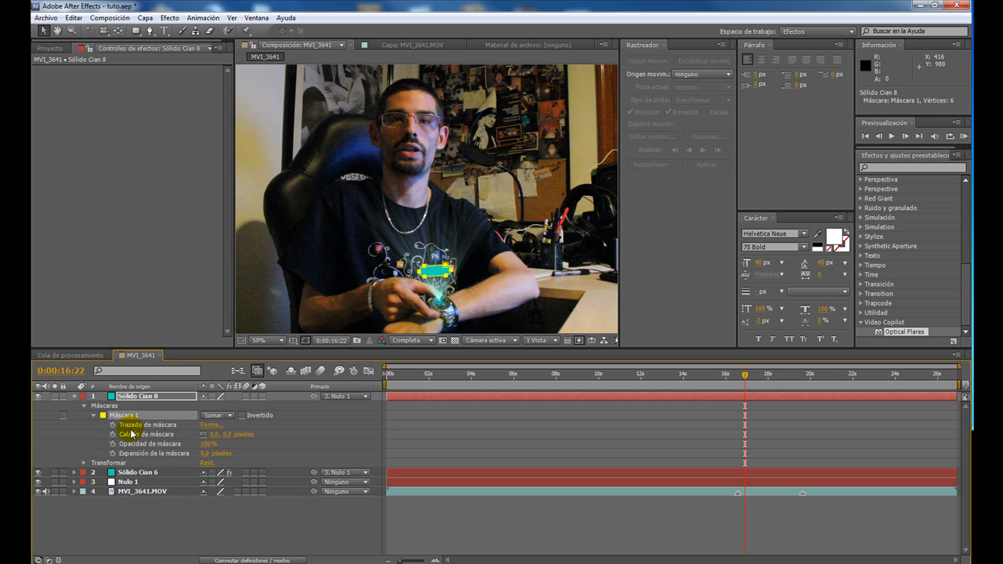
pyautogui.moveTo(227, 435); pyautogui.dragTo(237, 433)
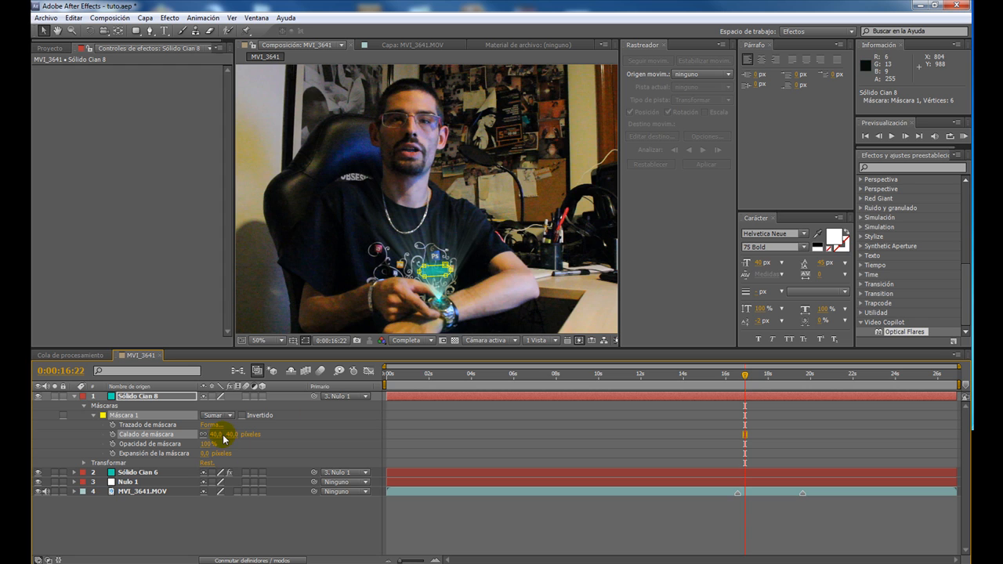
pyautogui.moveTo(231, 434); pyautogui.dragTo(233, 434)
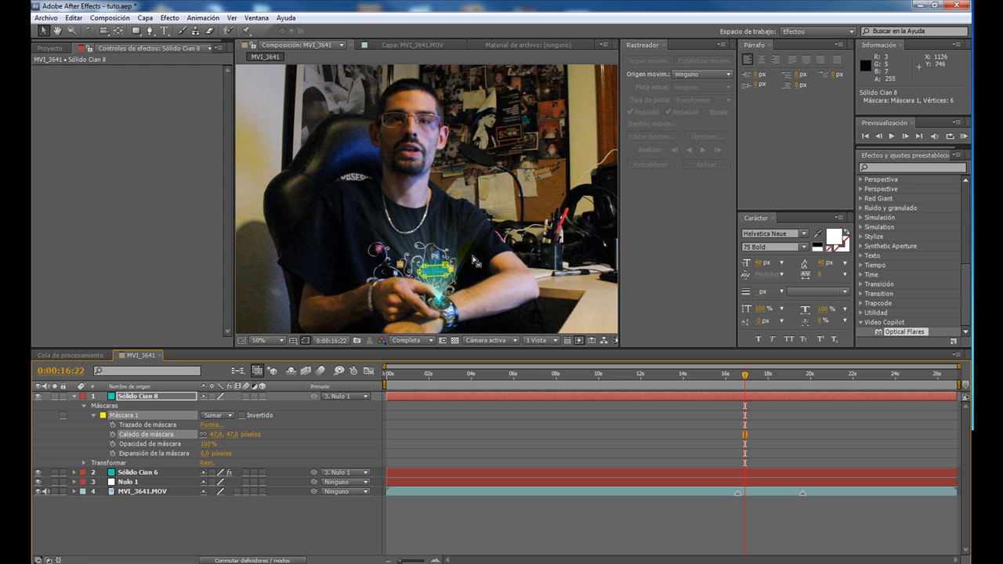
pyautogui.click(233, 433)
# Step: Keyframe the masked solid's opacity at 100% on 0:00:16:18 and at 0% on 0:00:16:14
pyautogui.moveTo(745, 378); pyautogui.dragTo(742, 378)
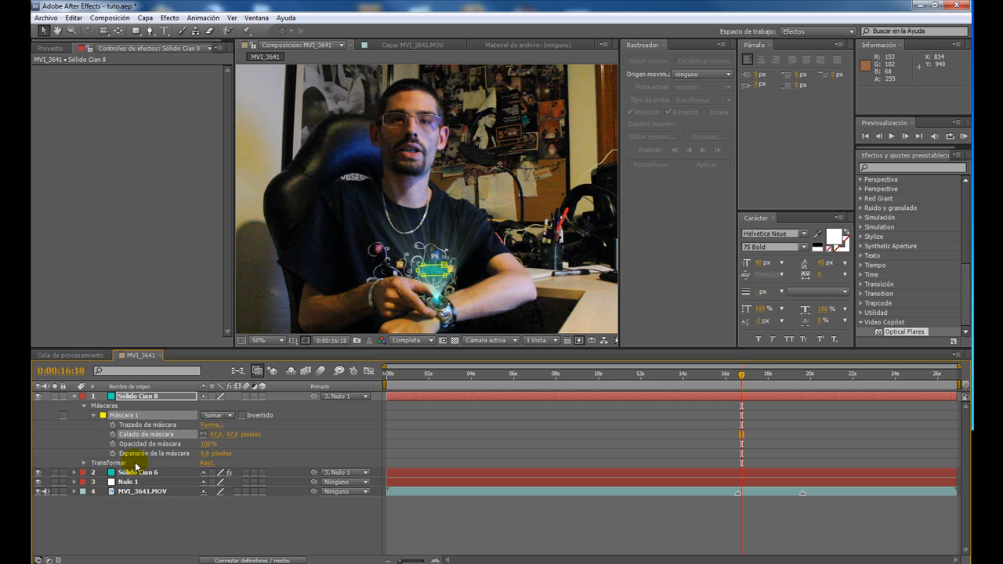
pyautogui.click(84, 464)
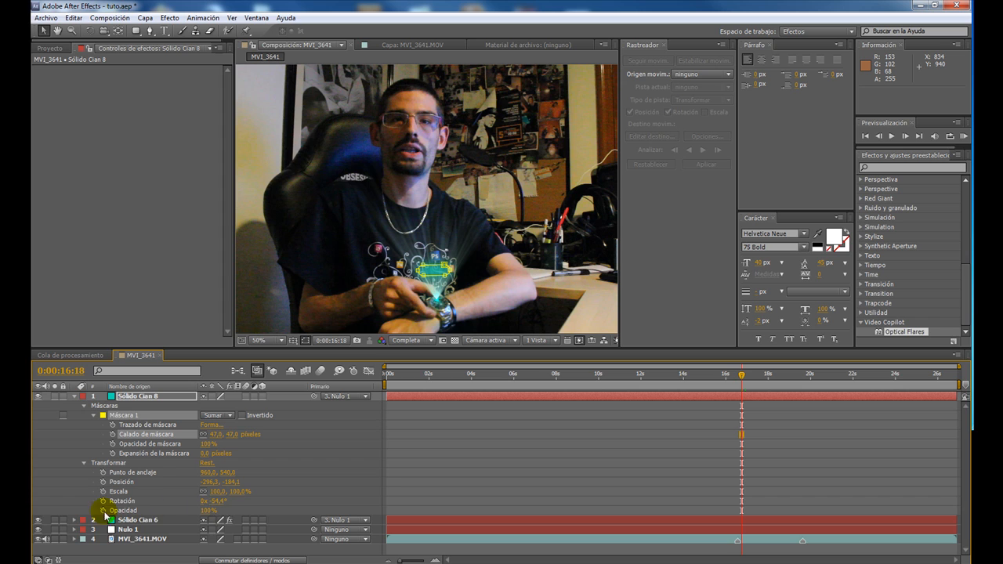
pyautogui.click(102, 510)
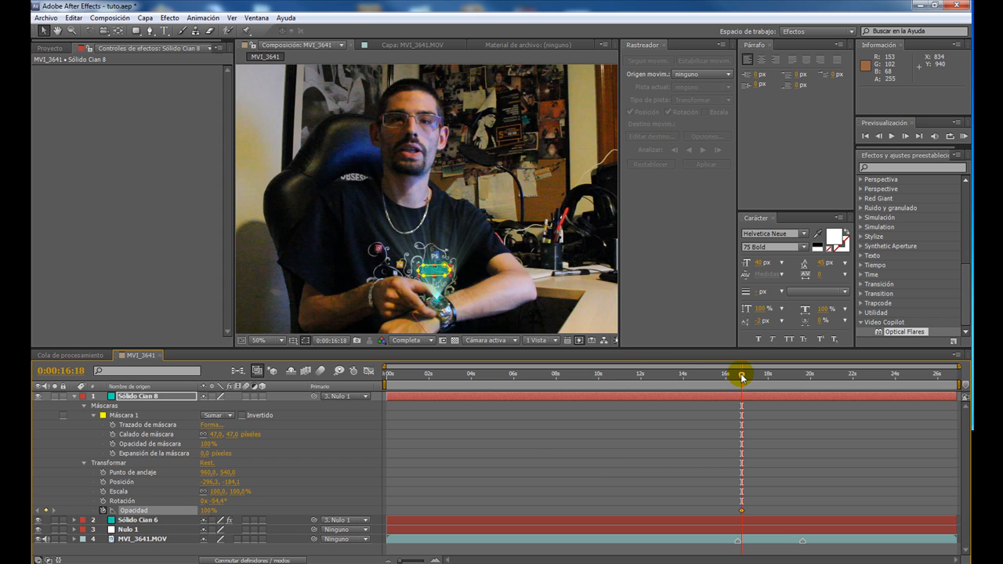
pyautogui.moveTo(742, 377); pyautogui.dragTo(738, 379)
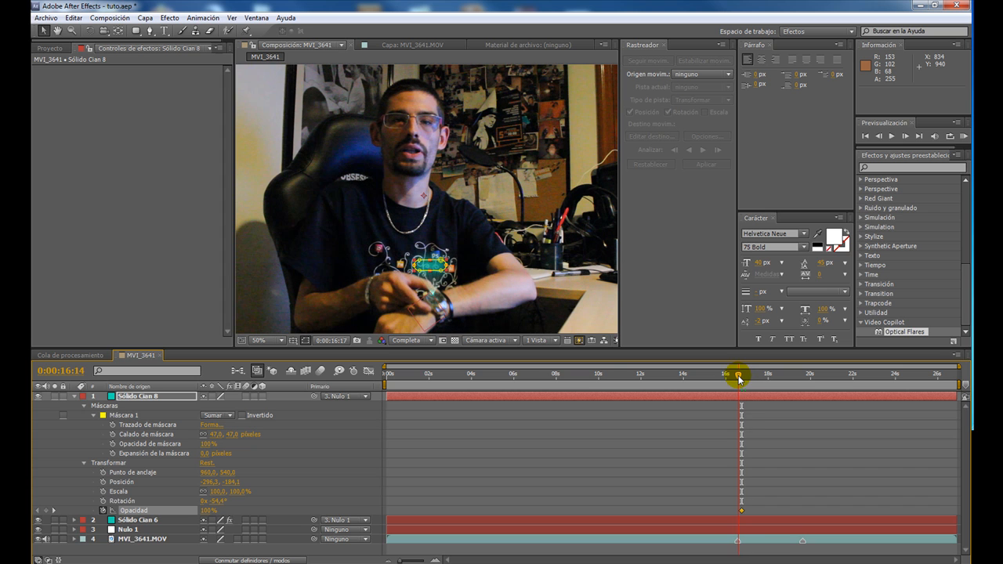
pyautogui.click(211, 510)
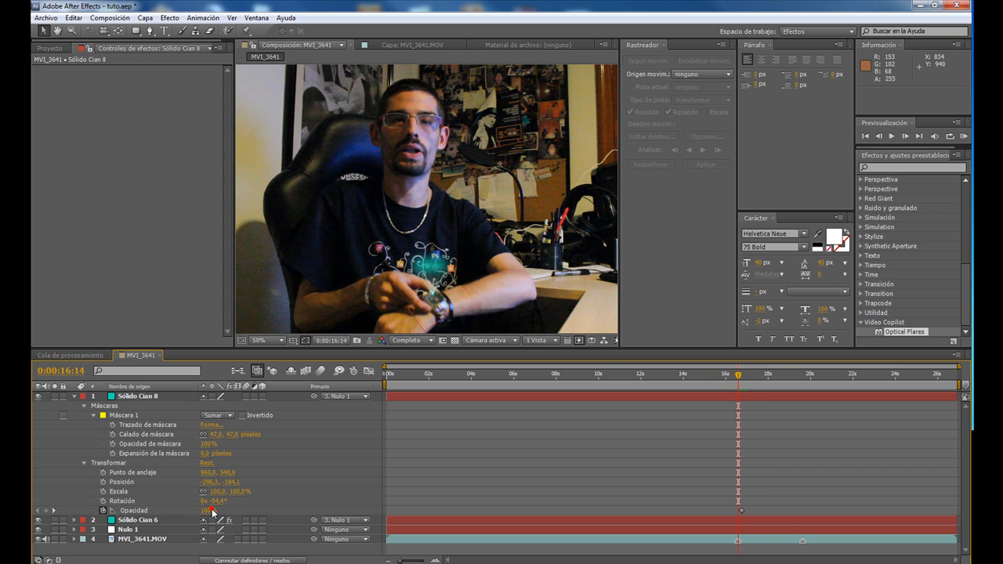
pyautogui.press('Return')
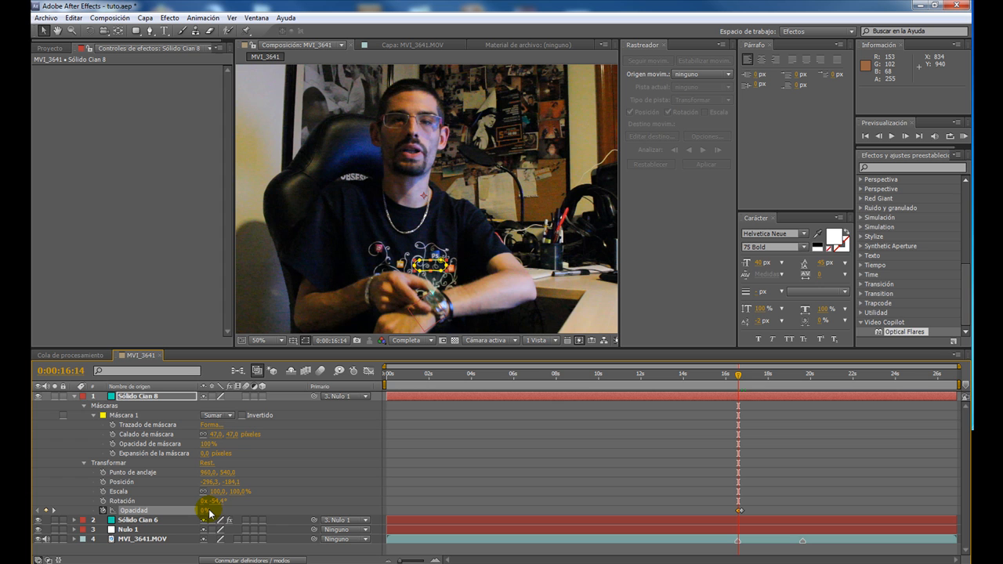
# Step: Keyframe the masked solid's opacity at 100% on 0:00:19:09 and 0% on 0:00:19:14, and collapse the layer
pyautogui.moveTo(740, 377); pyautogui.dragTo(799, 384)
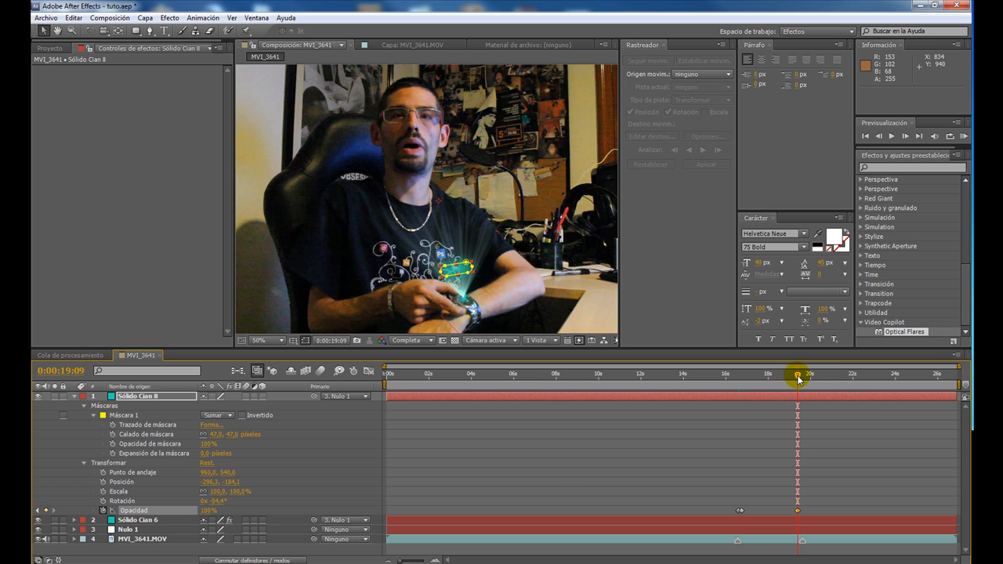
pyautogui.moveTo(798, 378); pyautogui.dragTo(802, 377)
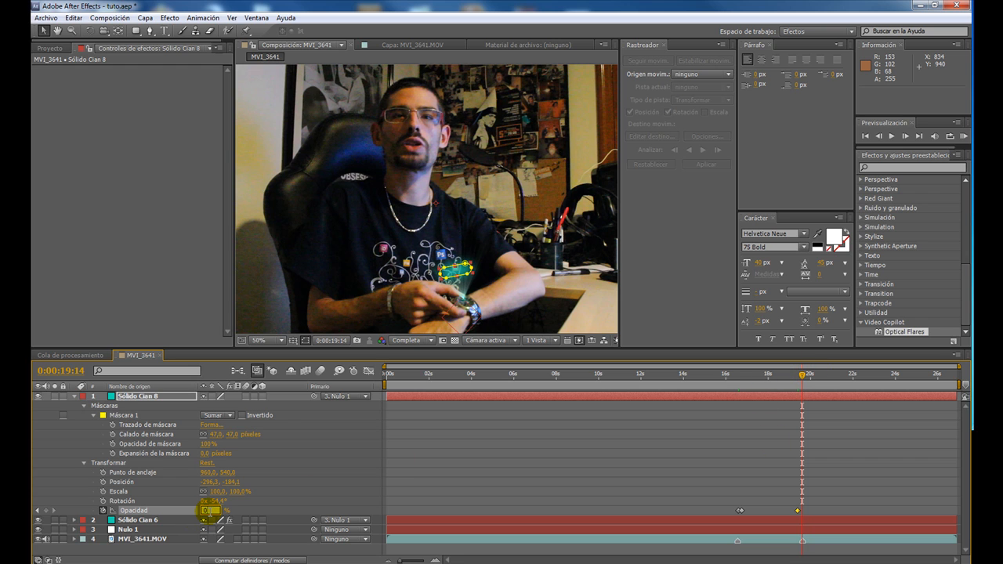
pyautogui.click(75, 396)
# Step: Add a text layer reading 05:09:34 over the cyan light beam above the watch, with the playhead at 0:00:17:02
pyautogui.moveTo(802, 377); pyautogui.dragTo(755, 384)
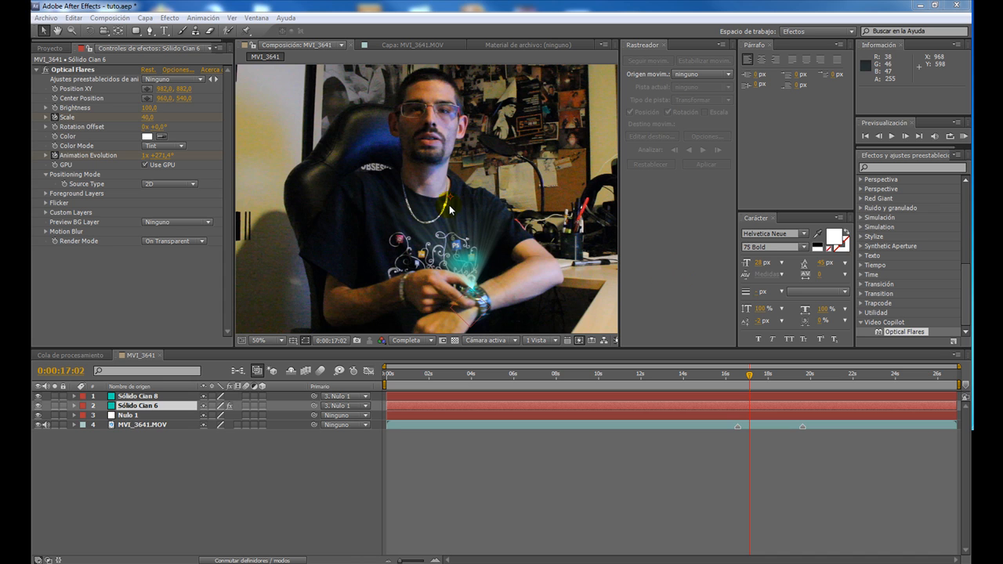
pyautogui.click(462, 233)
pyautogui.scroll(1, 462, 233)
pyautogui.press('space')
pyautogui.moveTo(536, 279); pyautogui.dragTo(434, 166)
pyautogui.scroll(1, 437, 168)
pyautogui.press('space')
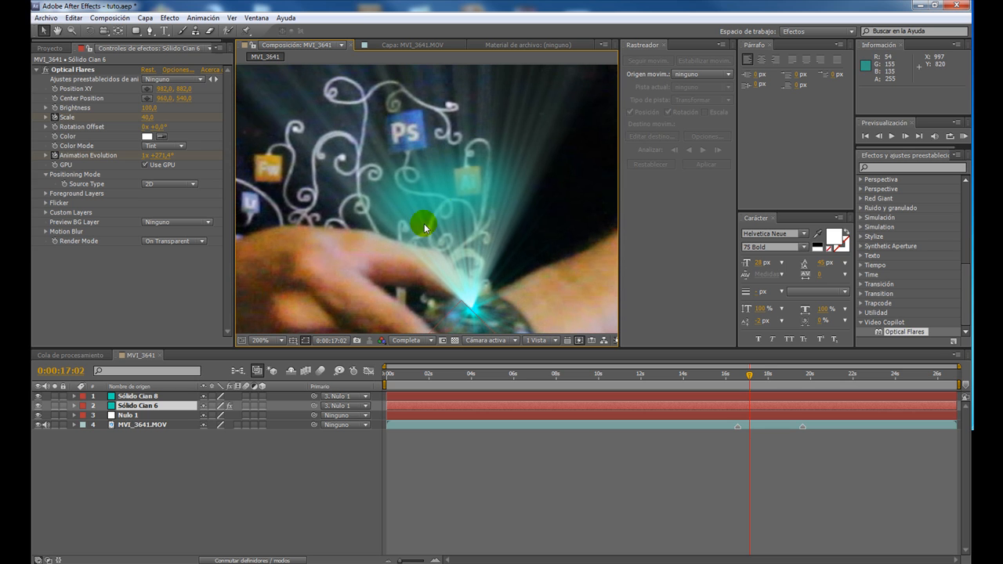
pyautogui.click(165, 31)
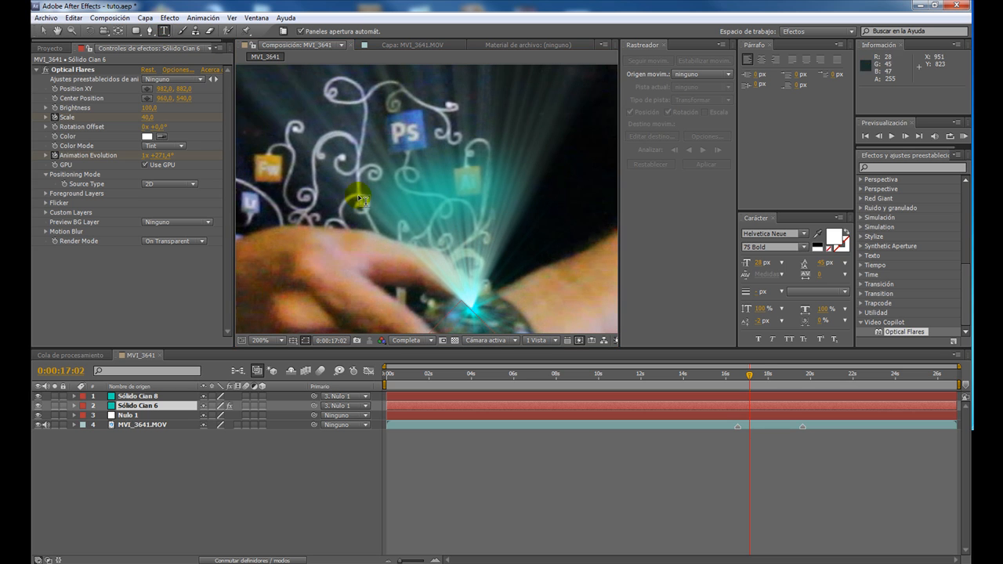
pyautogui.click(341, 184)
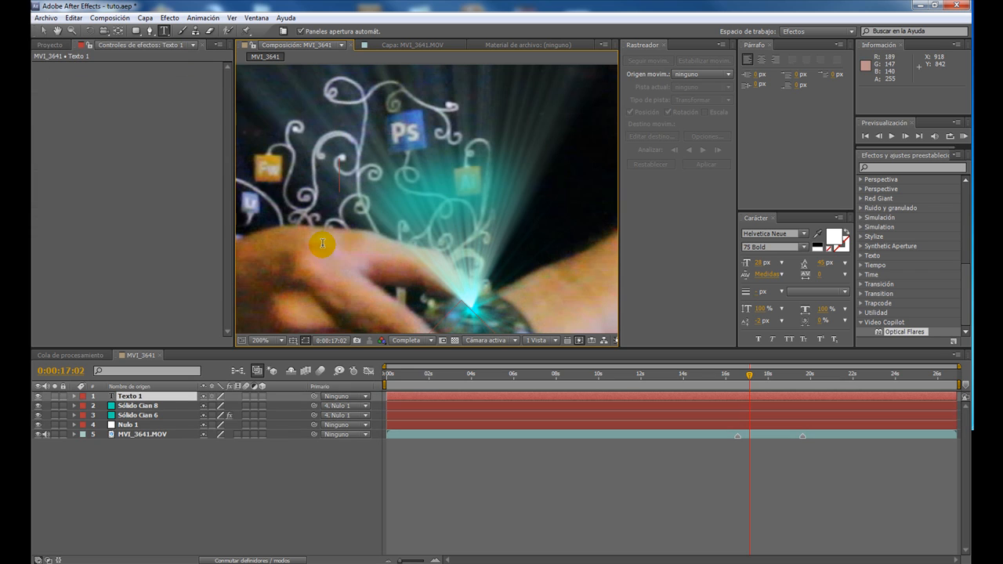
pyautogui.write('05:')
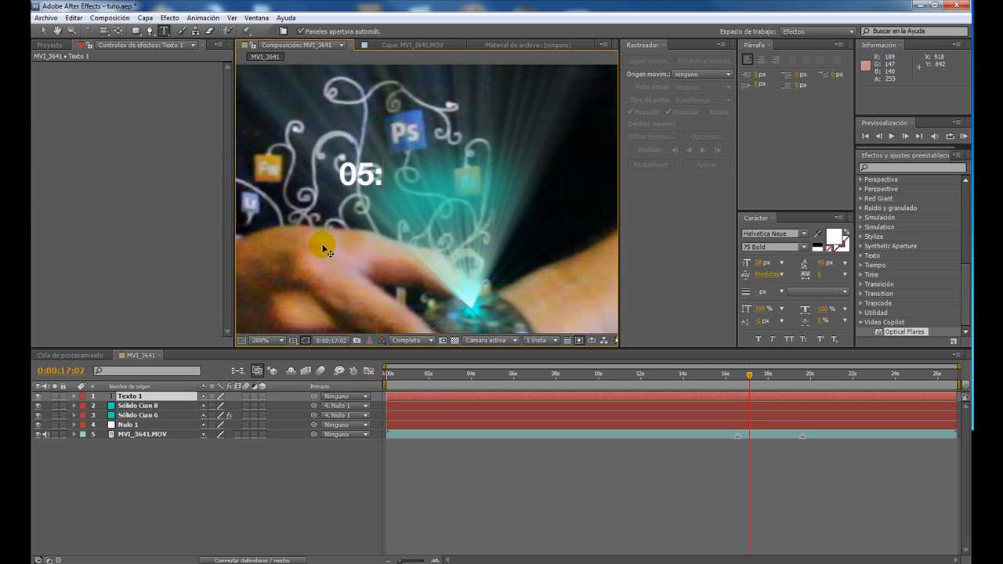
pyautogui.write('09:')
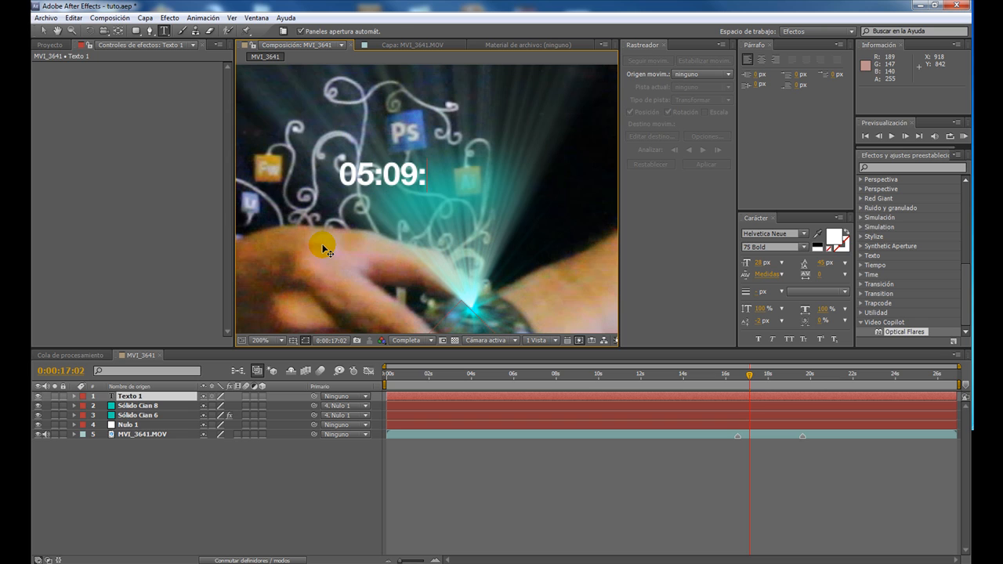
pyautogui.write('34')
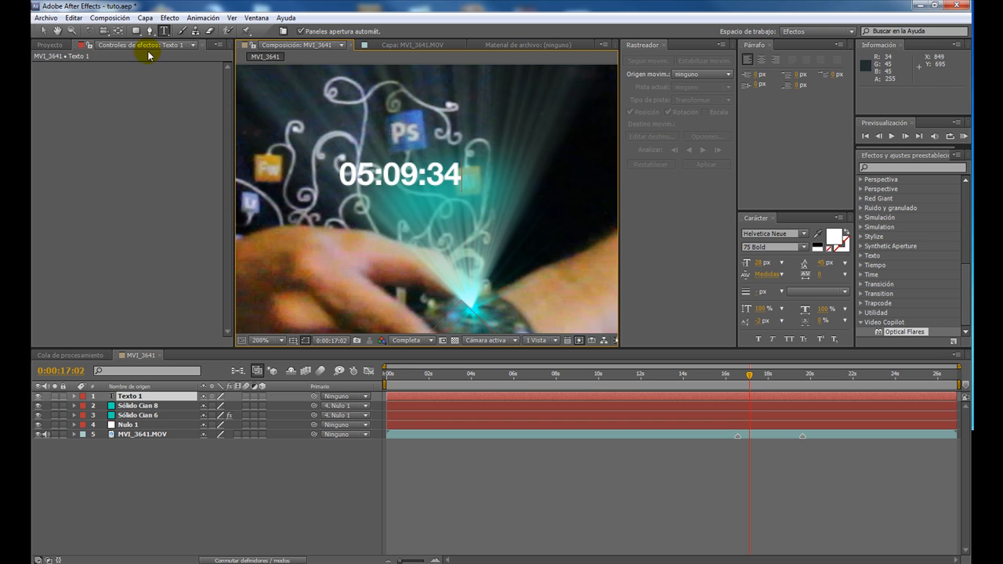
# Step: Move the time text to position 932, 800.5 at 0:00:16:18 and parent its layer to Nulo 1
pyautogui.click(43, 31)
pyautogui.moveTo(749, 374); pyautogui.dragTo(742, 381)
pyautogui.click(381, 177)
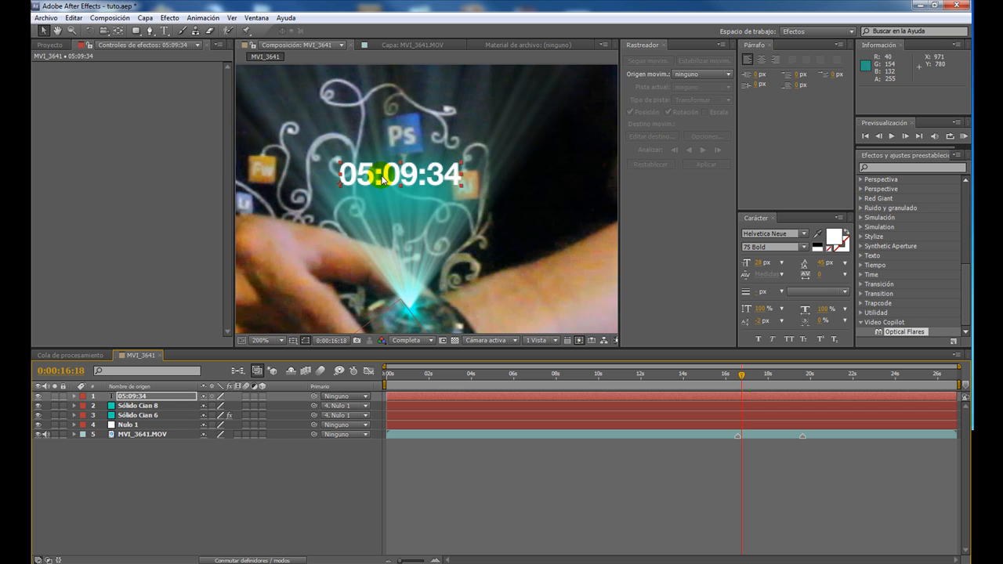
pyautogui.moveTo(381, 177); pyautogui.dragTo(378, 191)
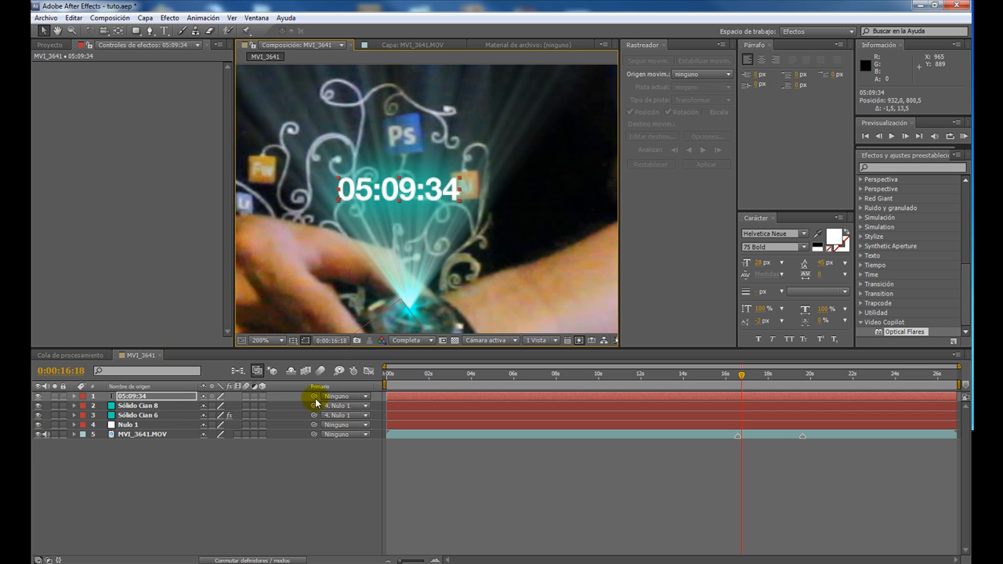
pyautogui.moveTo(314, 400); pyautogui.dragTo(133, 429)
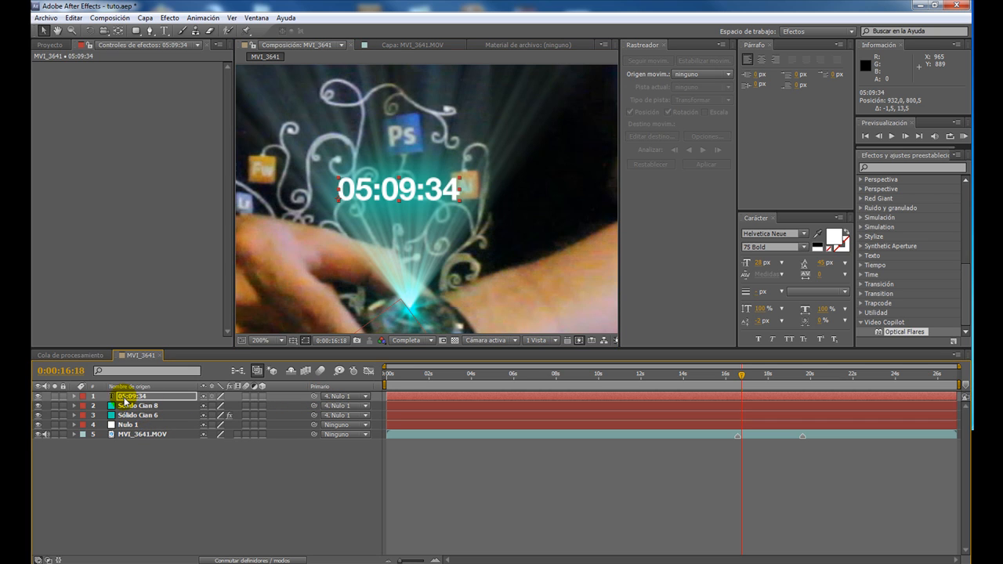
# Step: Keyframe the time text layer's opacity at 40% on 0:00:16:18 and at 0% on 0:00:16:15
pyautogui.click(75, 396)
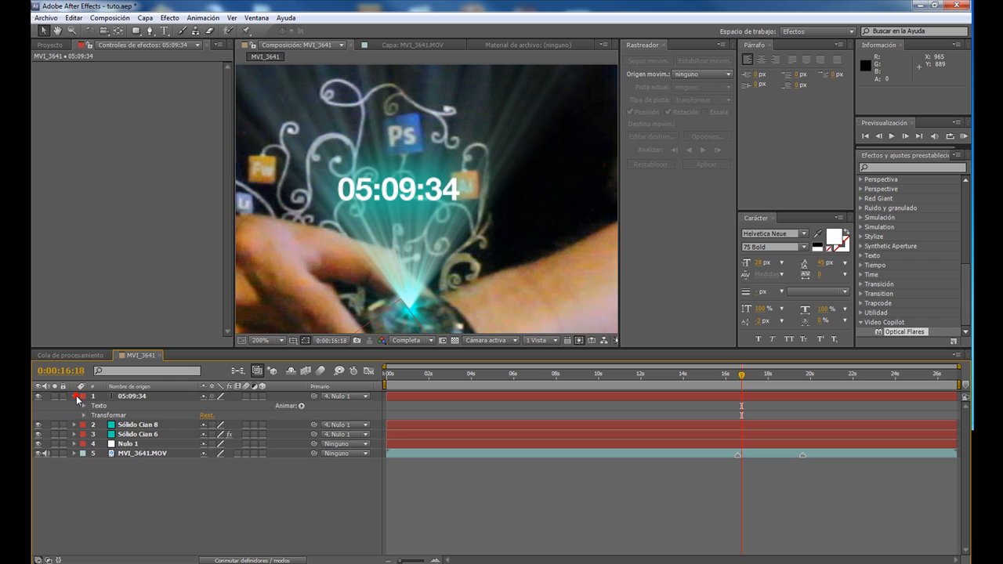
pyautogui.click(85, 416)
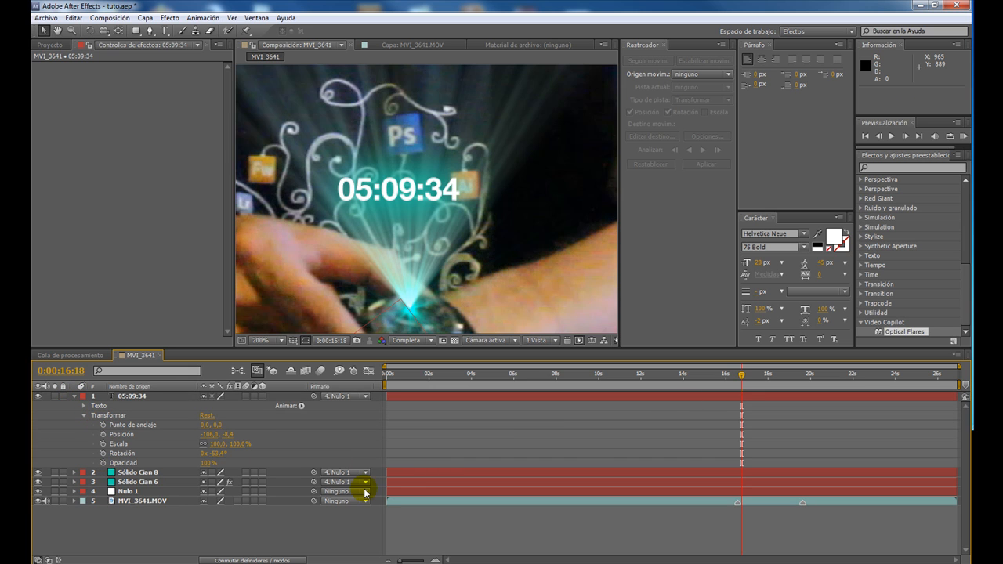
pyautogui.click(103, 462)
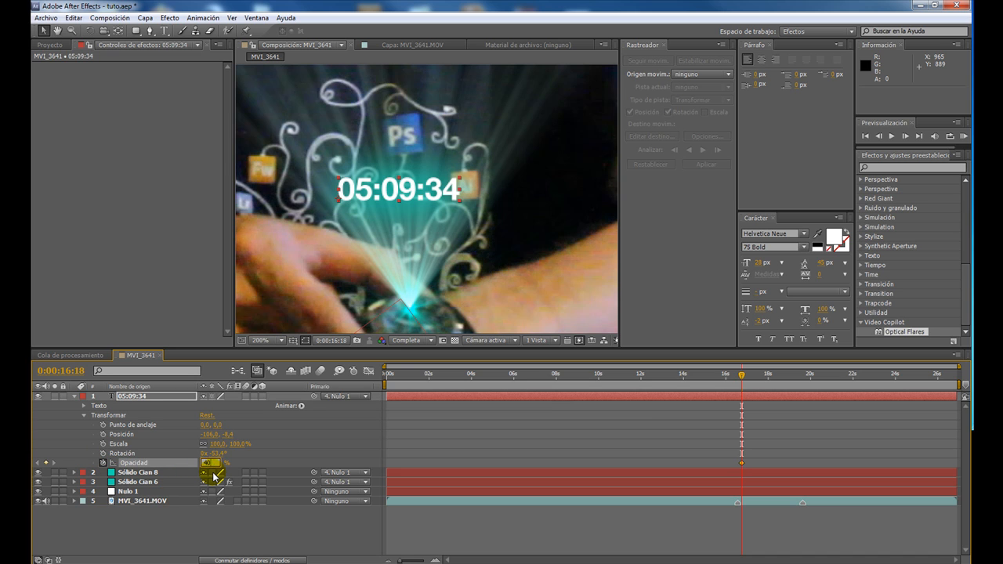
pyautogui.press('Return')
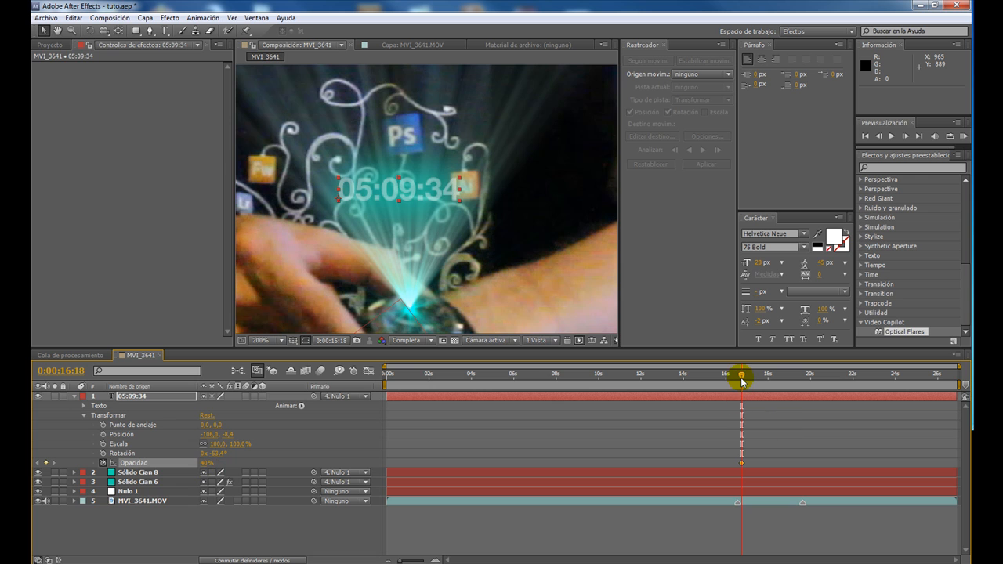
pyautogui.moveTo(742, 376); pyautogui.dragTo(739, 379)
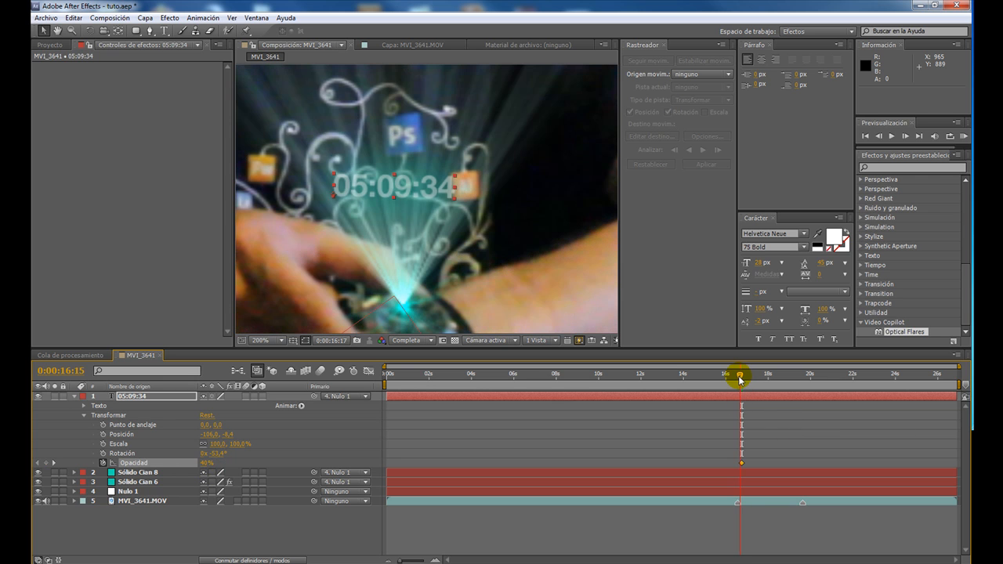
pyautogui.click(206, 463)
pyautogui.write('0')
pyautogui.press('Return')
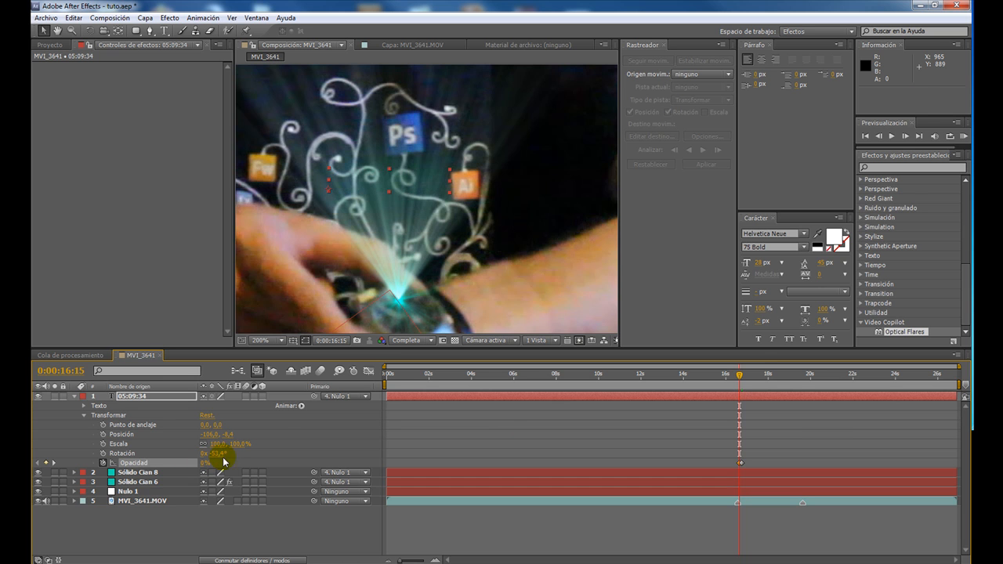
# Step: Keyframe the time text layer's opacity at 40% on 0:00:19:09 and at 0% on 0:00:19:14
pyautogui.moveTo(741, 376); pyautogui.dragTo(799, 392)
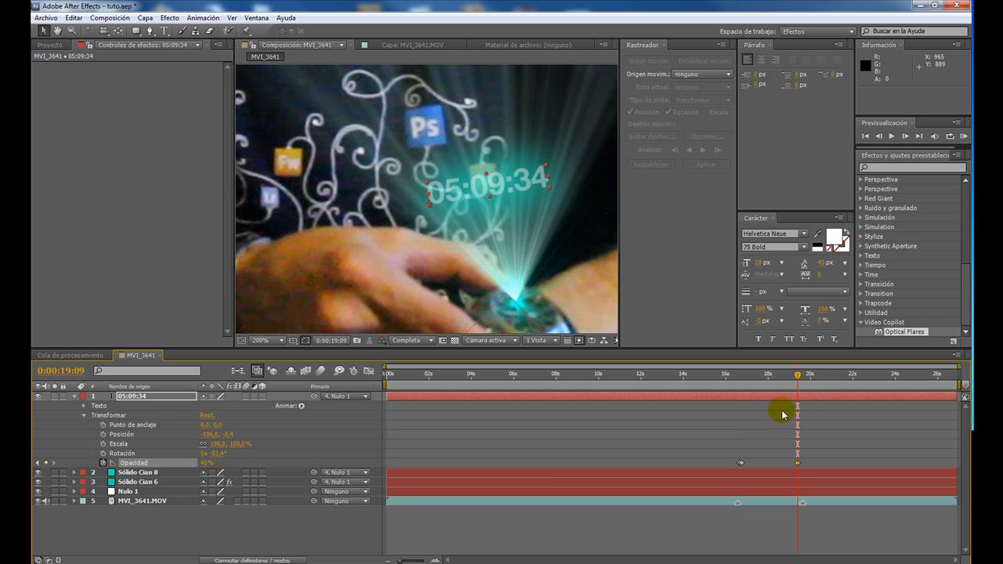
pyautogui.moveTo(799, 376); pyautogui.dragTo(802, 377)
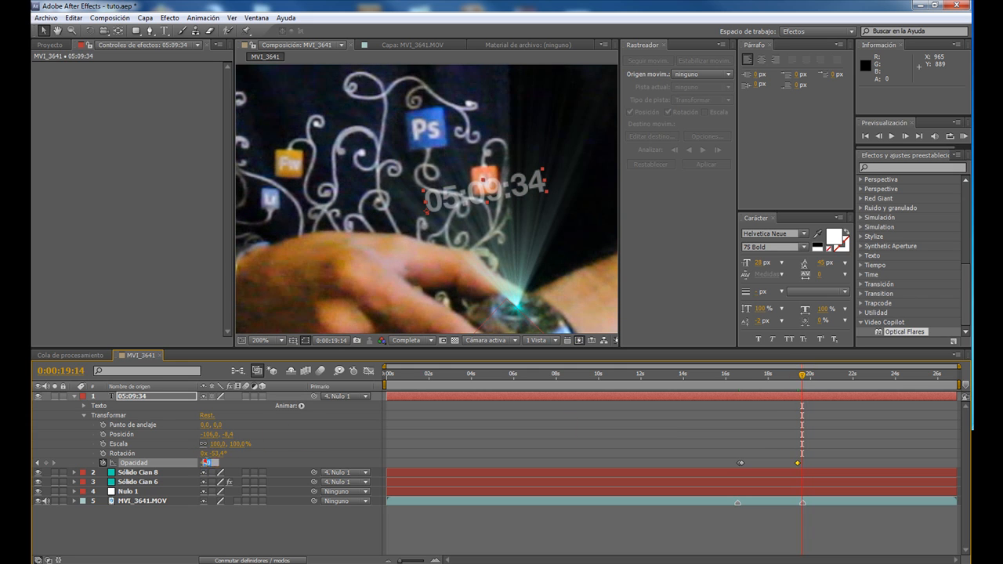
pyautogui.write('0')
pyautogui.press('Return')
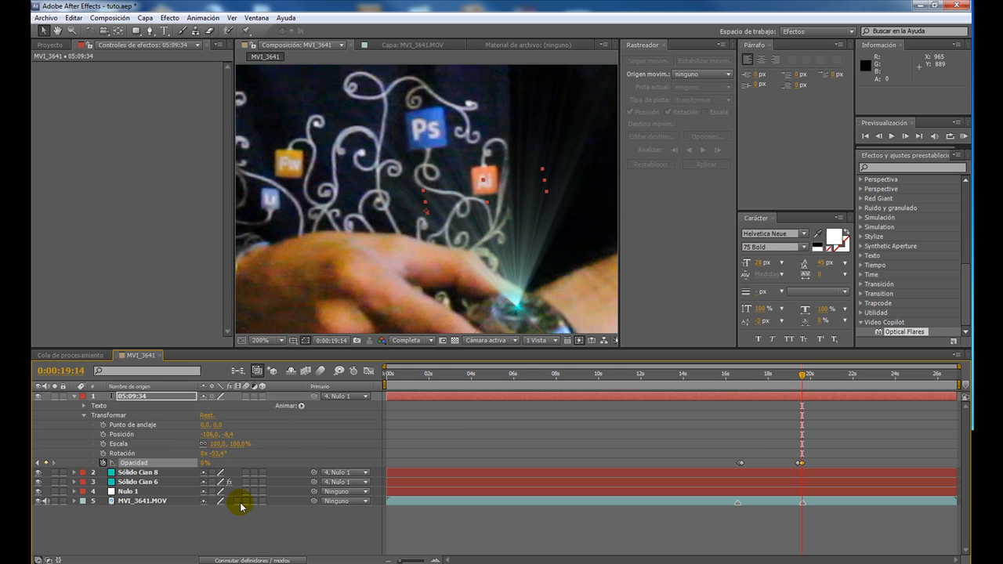
# Step: Set the time text layer's blending mode to Pantalla, with the playhead at 0:00:19:04
pyautogui.moveTo(802, 378); pyautogui.dragTo(793, 377)
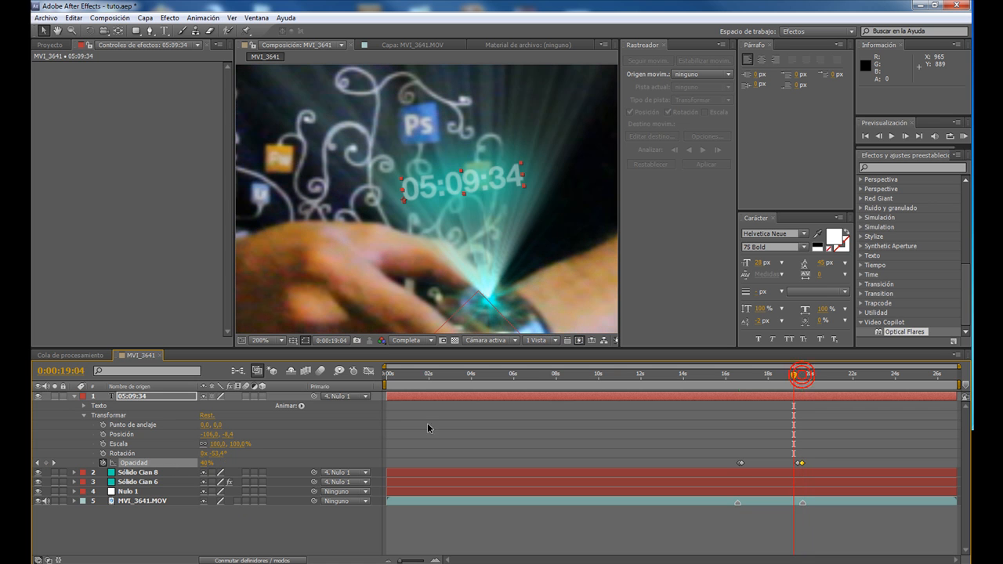
pyautogui.rightClick(125, 397)
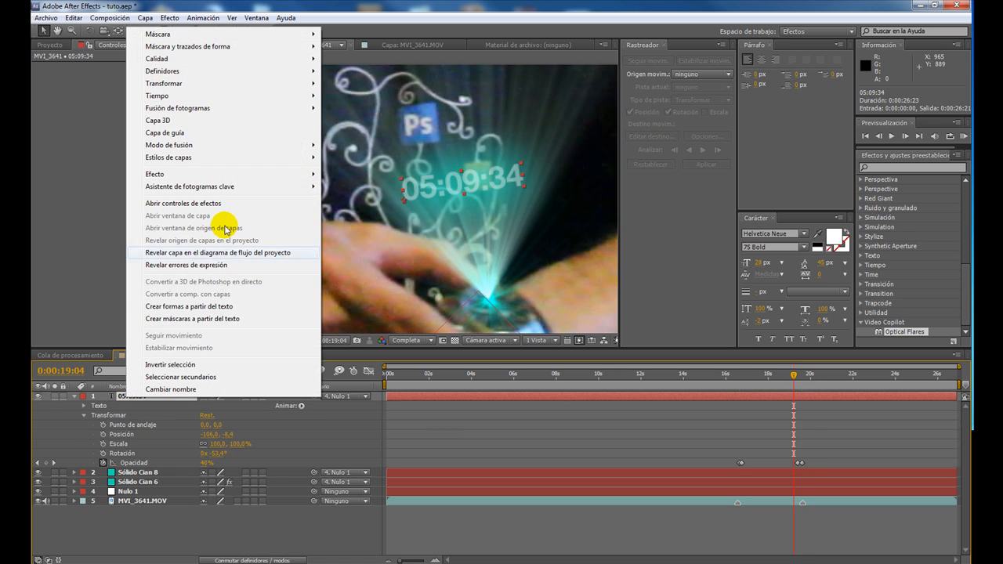
pyautogui.moveTo(179, 147)
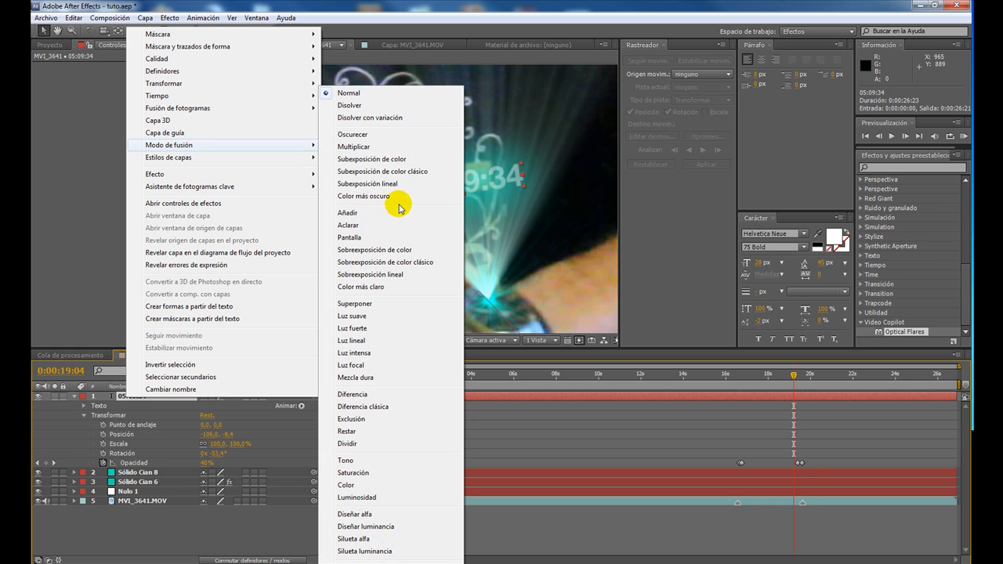
pyautogui.click(368, 238)
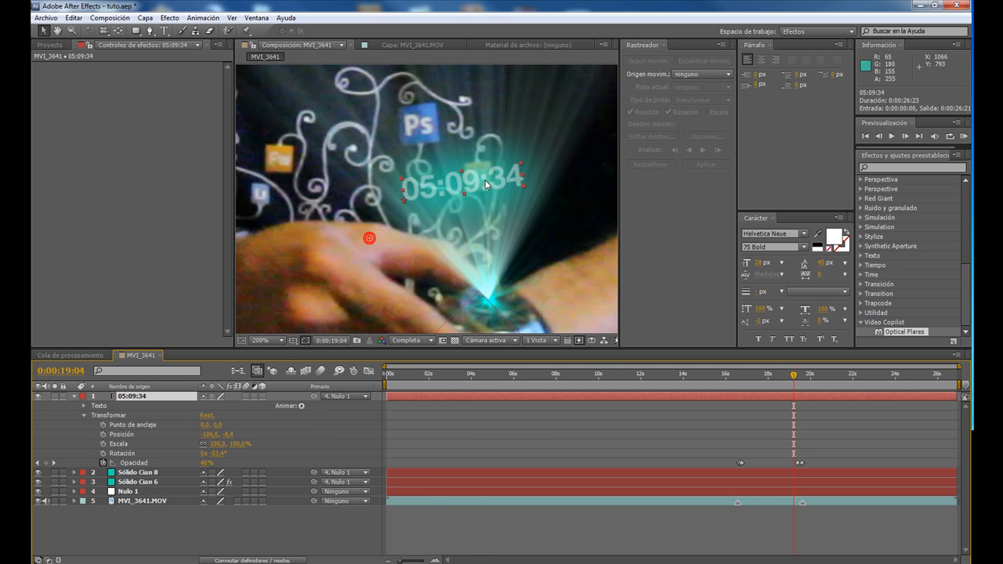
# Step: Add a Resplandor exterior layer style to the time text and set its glow color to bright cyan
pyautogui.rightClick(139, 401)
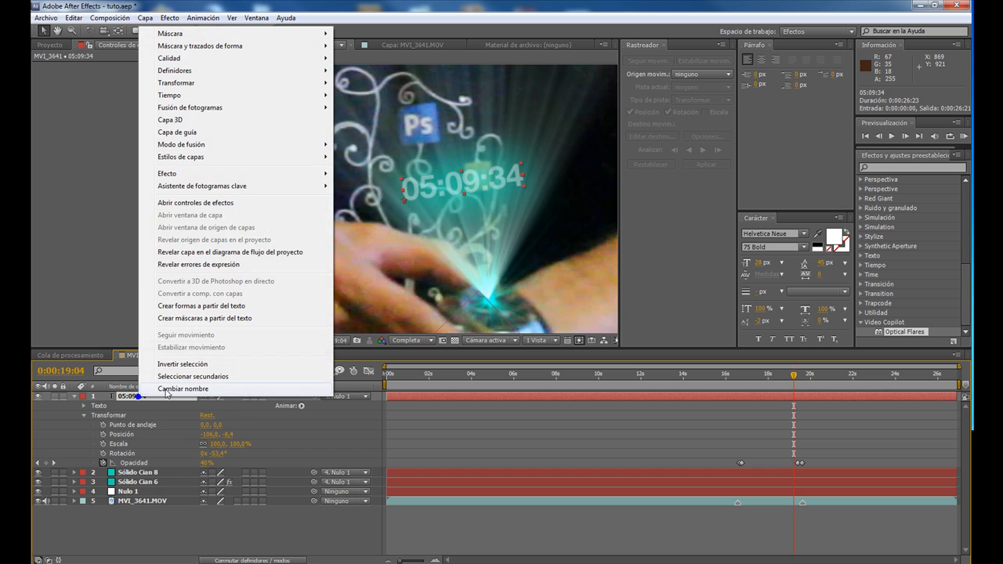
pyautogui.moveTo(196, 157)
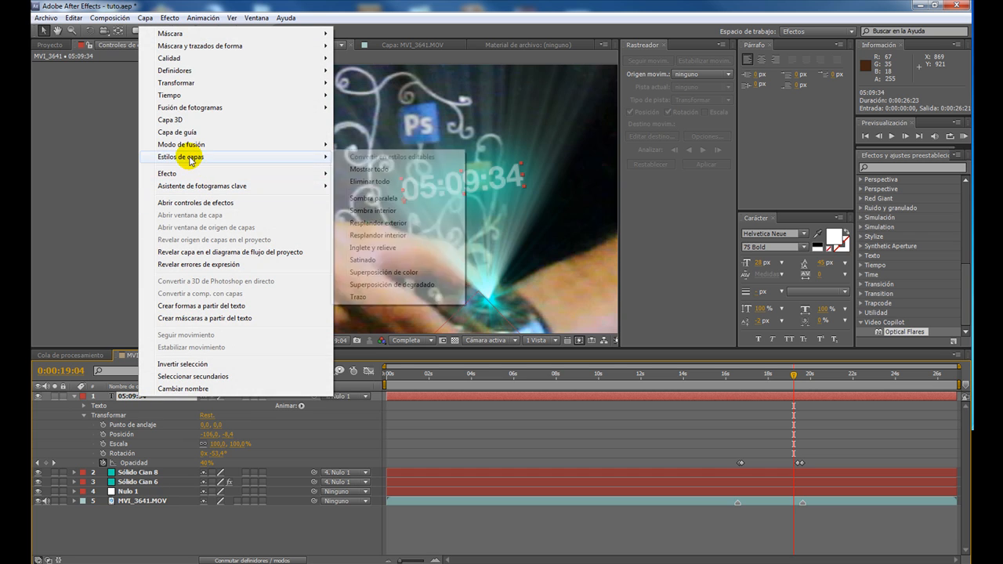
pyautogui.click(400, 223)
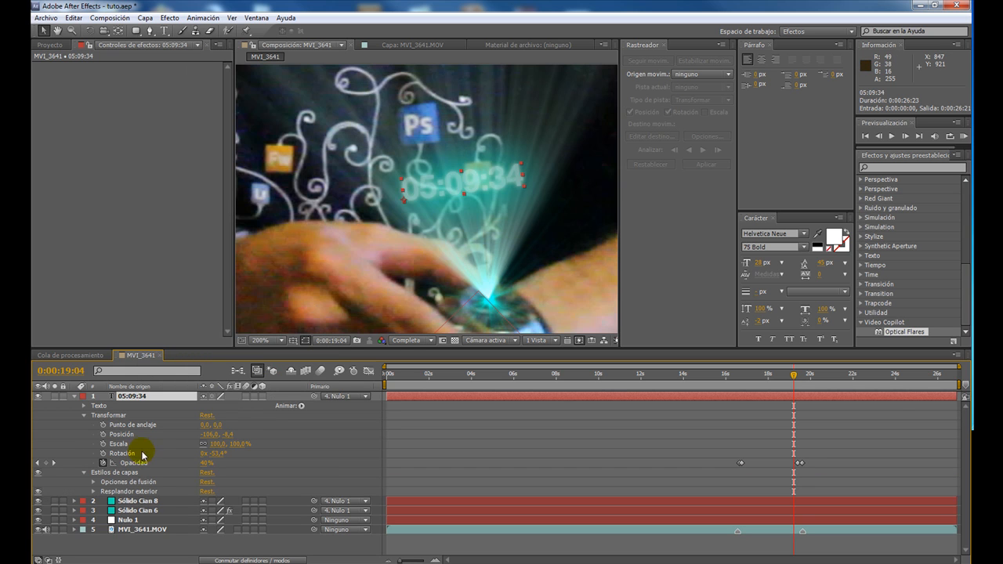
pyautogui.click(93, 492)
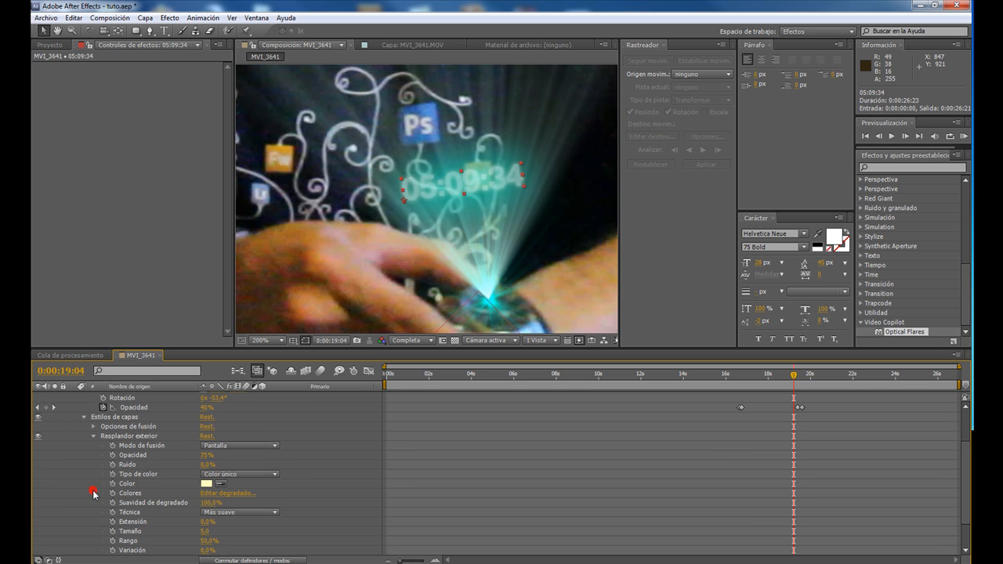
pyautogui.click(206, 484)
pyautogui.moveTo(519, 471); pyautogui.dragTo(523, 441)
pyautogui.moveTo(497, 394); pyautogui.dragTo(513, 371)
pyautogui.click(614, 373)
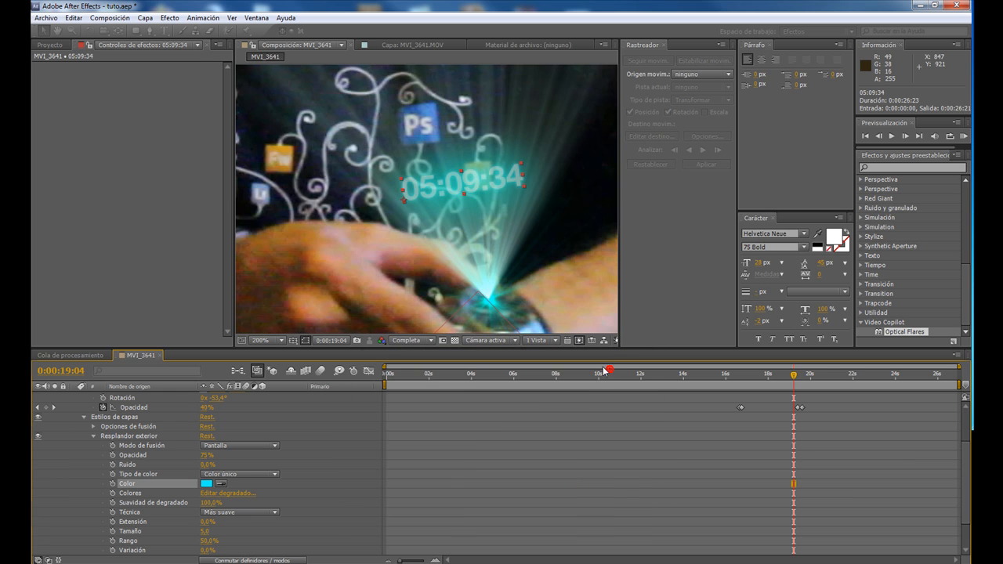
# Step: Set the outer glow's size to 12 and its opacity to 54%
pyautogui.click(205, 531)
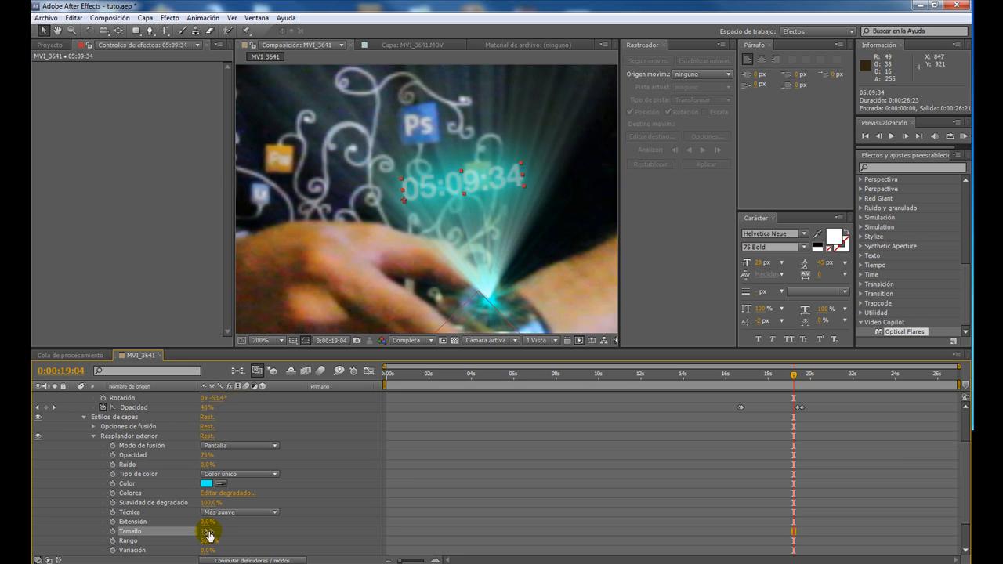
pyautogui.click(204, 456)
pyautogui.moveTo(200, 456); pyautogui.dragTo(202, 456)
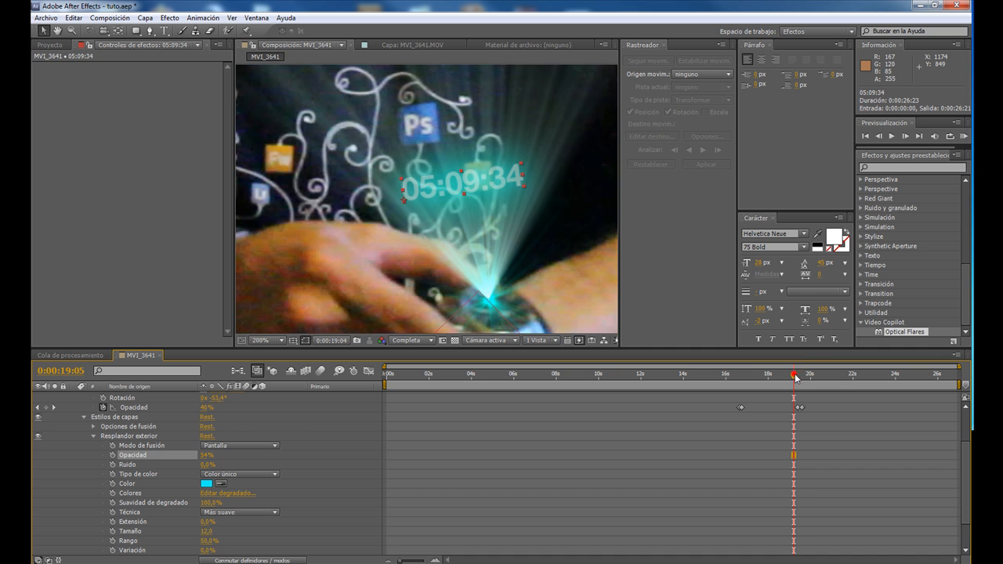
# Step: Add a source text keyframe to the time layer at 0:00:16:14
pyautogui.moveTo(795, 378); pyautogui.dragTo(746, 379)
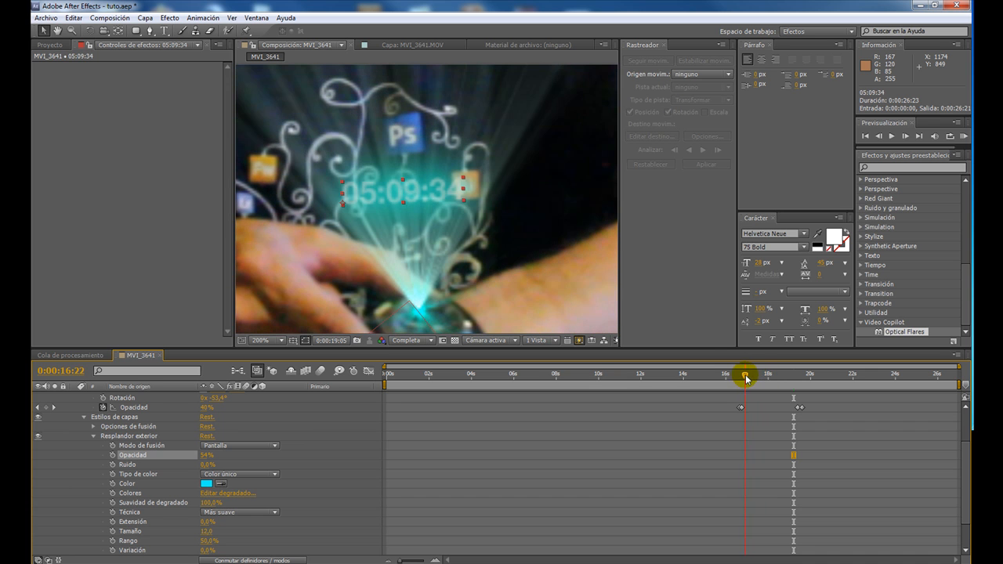
pyautogui.moveTo(402, 560); pyautogui.dragTo(412, 560)
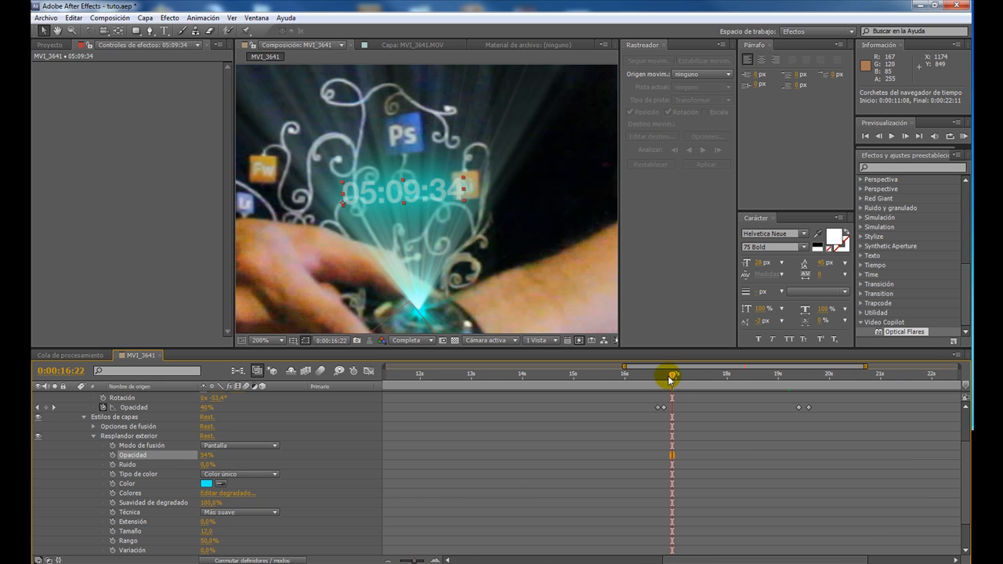
pyautogui.moveTo(672, 377); pyautogui.dragTo(655, 377)
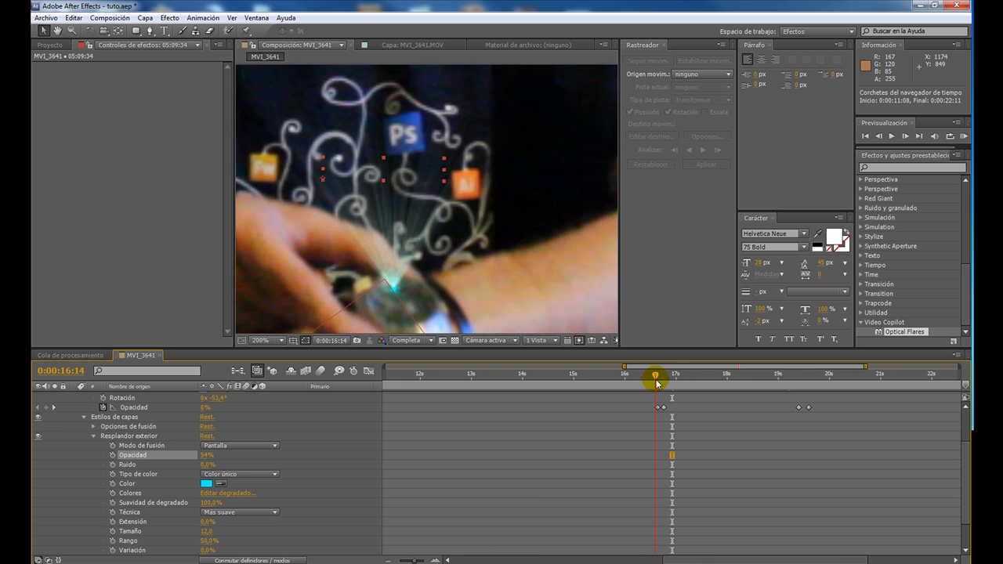
pyautogui.scroll(-1, 185, 447)
pyautogui.scroll(3, 183, 444)
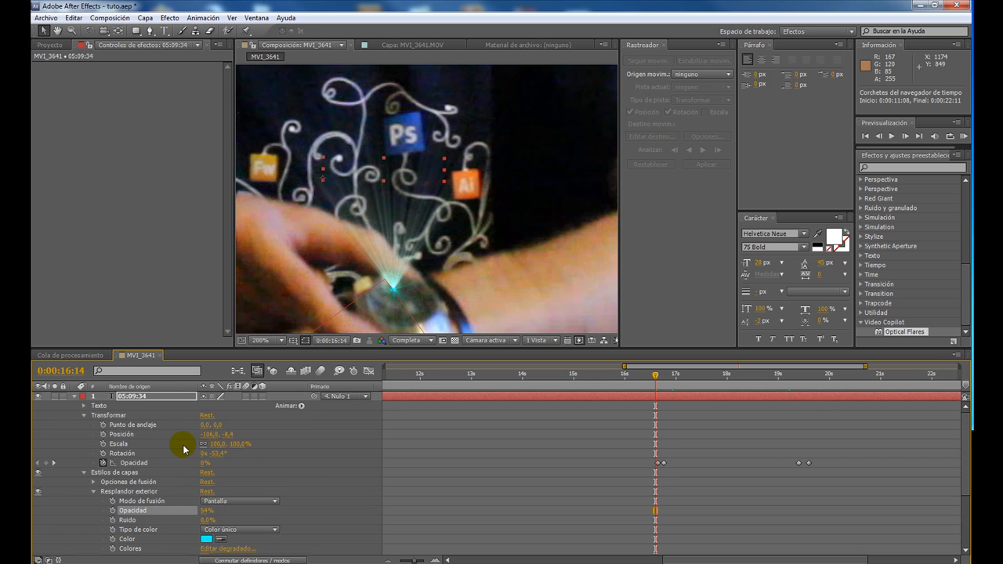
pyautogui.click(84, 406)
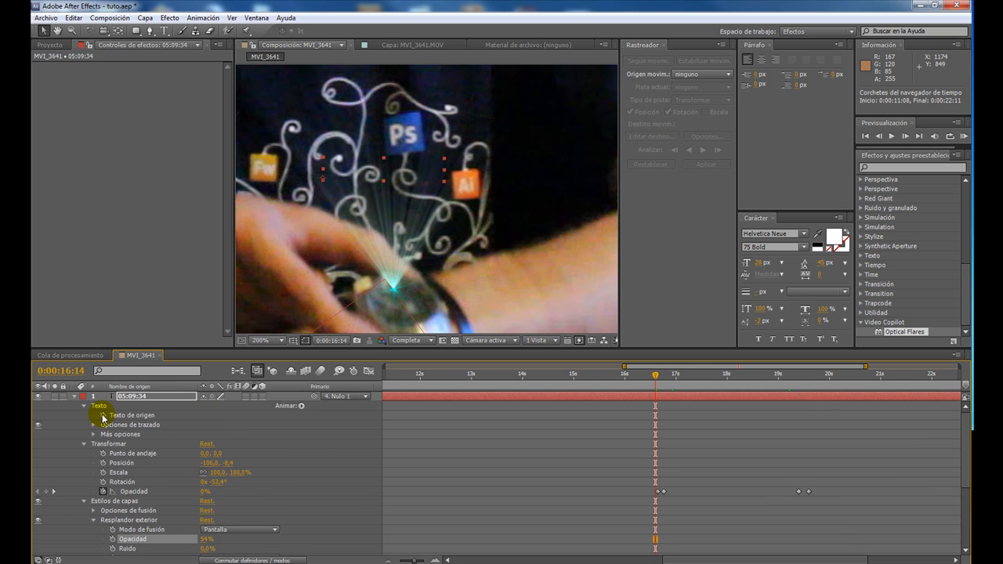
pyautogui.click(102, 416)
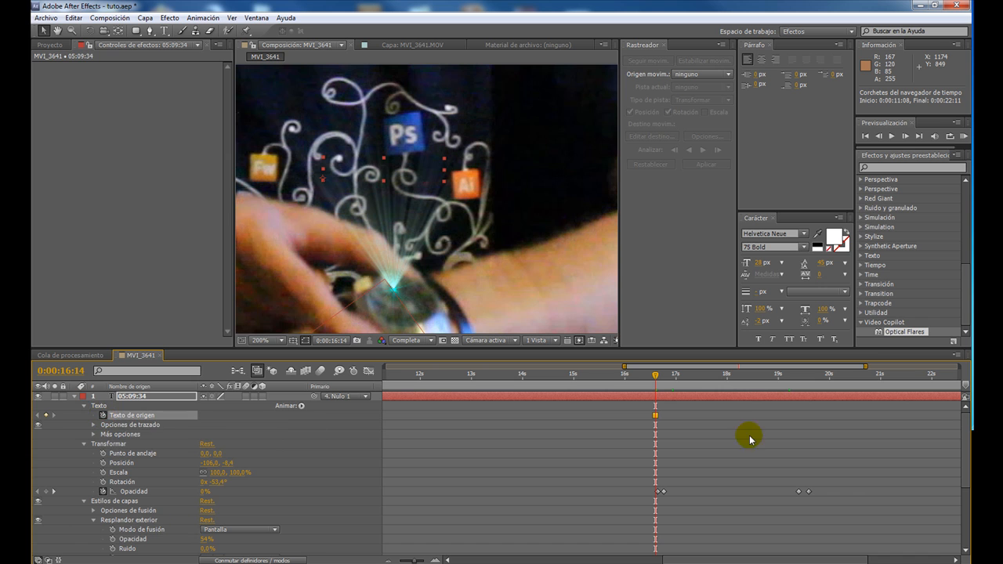
# Step: Change the time text to 05:09:35 at 0:00:17:00
pyautogui.moveTo(657, 377); pyautogui.dragTo(676, 379)
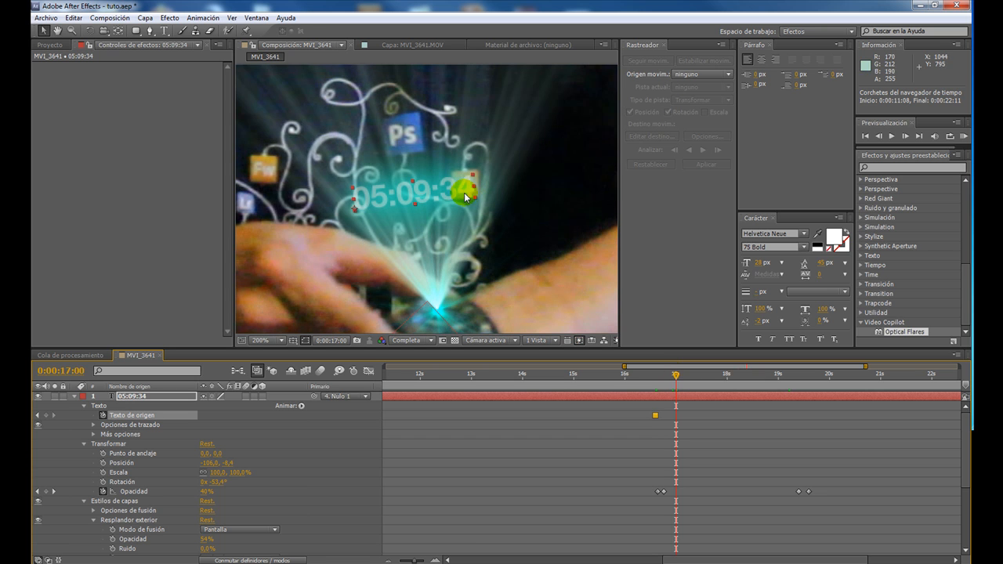
pyautogui.click(162, 32)
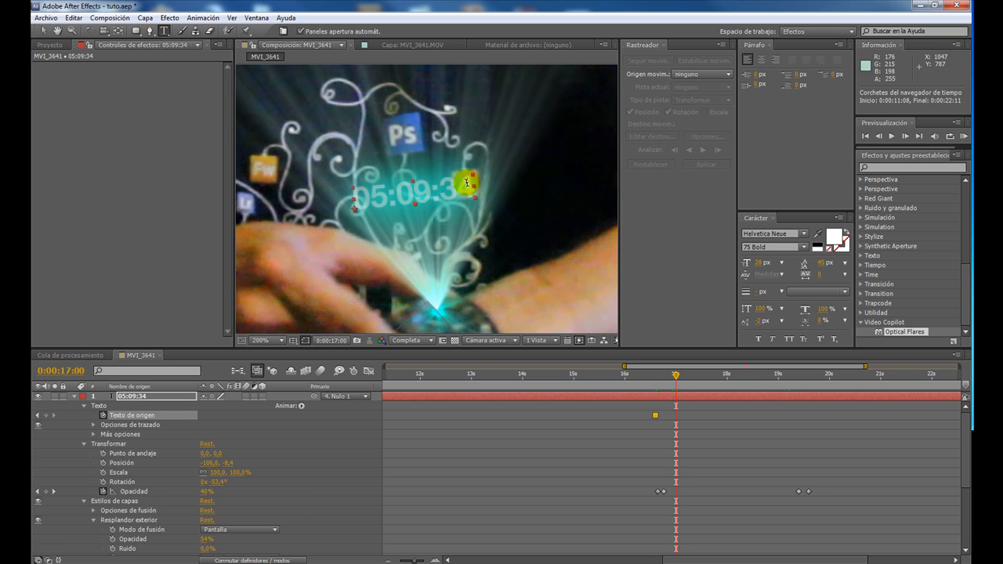
pyautogui.click(464, 186)
pyautogui.write('5')
# Step: Change the time text to 05:09:36 at 0:00:18:00 and replace its last digit again at 0:00:19:00
pyautogui.moveTo(679, 379); pyautogui.dragTo(730, 381)
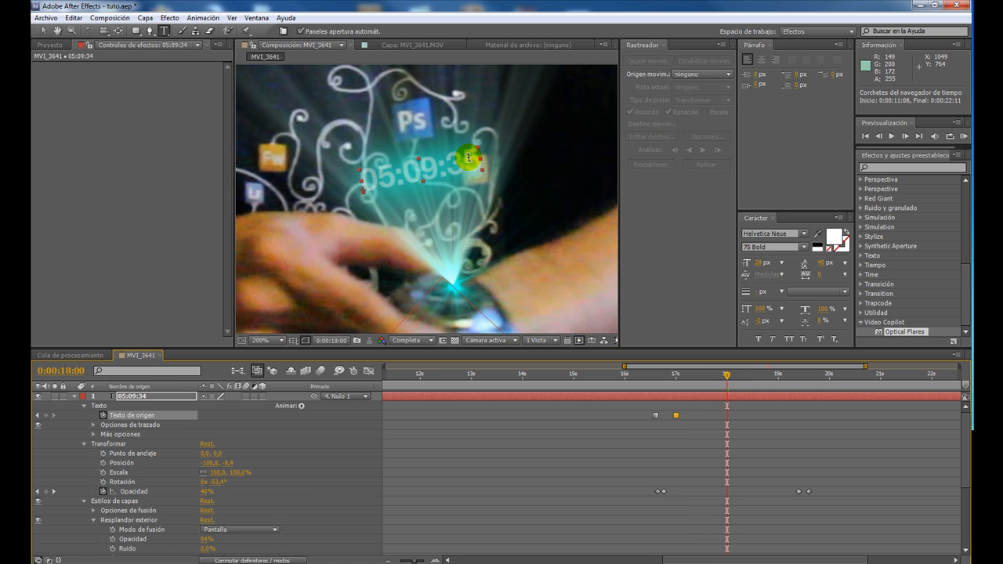
pyautogui.moveTo(462, 163); pyautogui.dragTo(480, 160)
pyautogui.write('6')
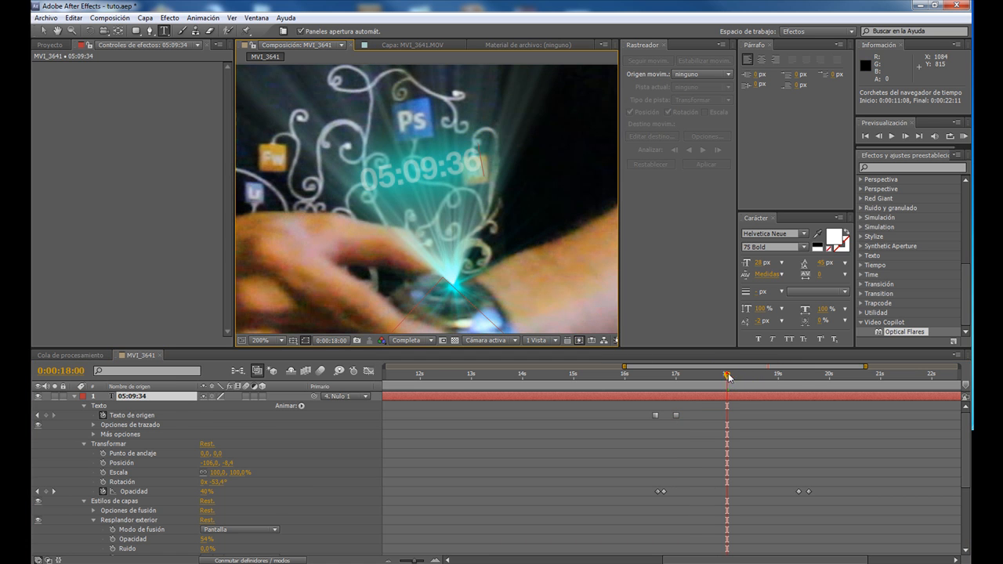
pyautogui.moveTo(729, 377); pyautogui.dragTo(777, 377)
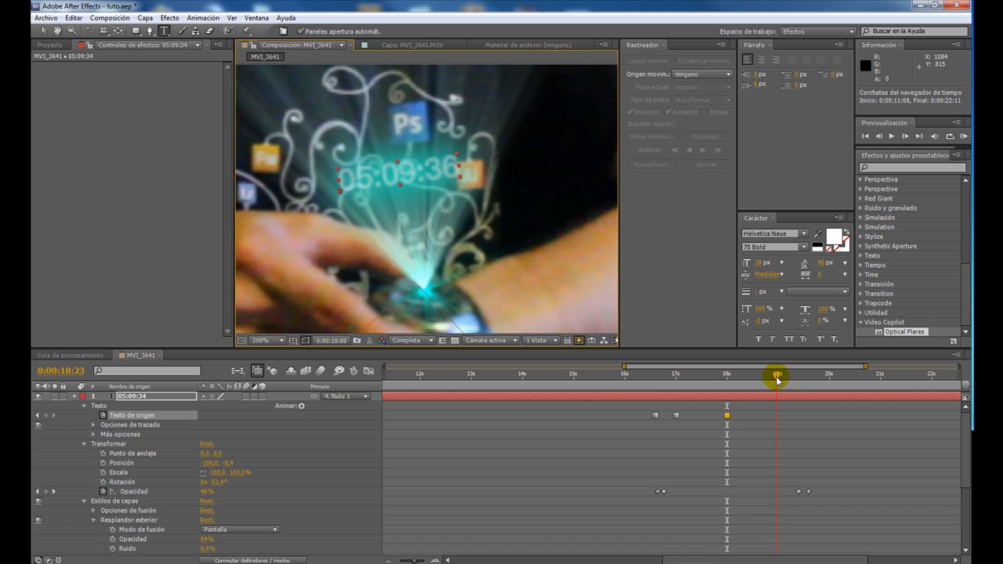
pyautogui.click(461, 169)
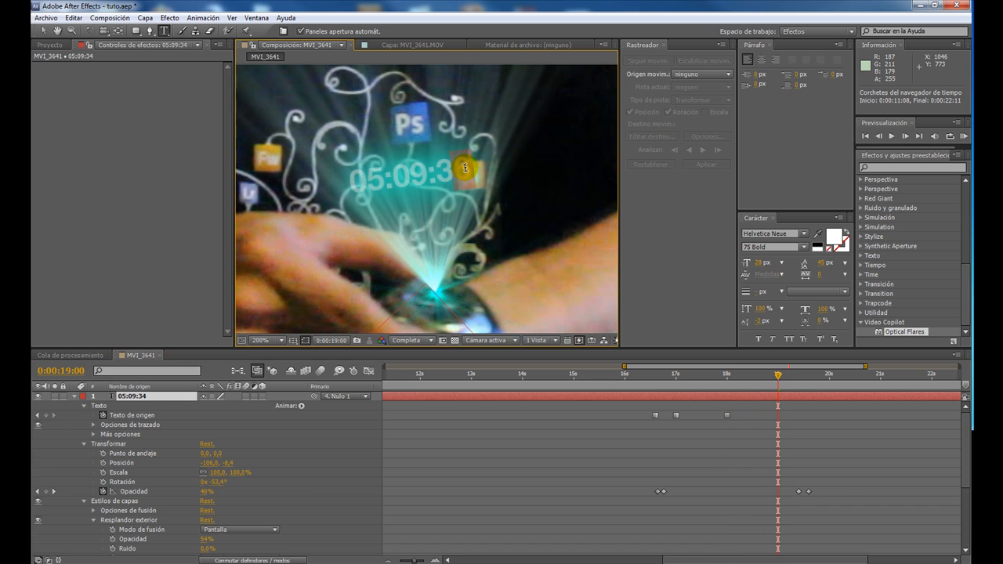
# Step: Collapse the time text layer and review the hologram over the whole frame between 0:00:16:20 and 0:00:19:16
pyautogui.moveTo(778, 374); pyautogui.dragTo(811, 381)
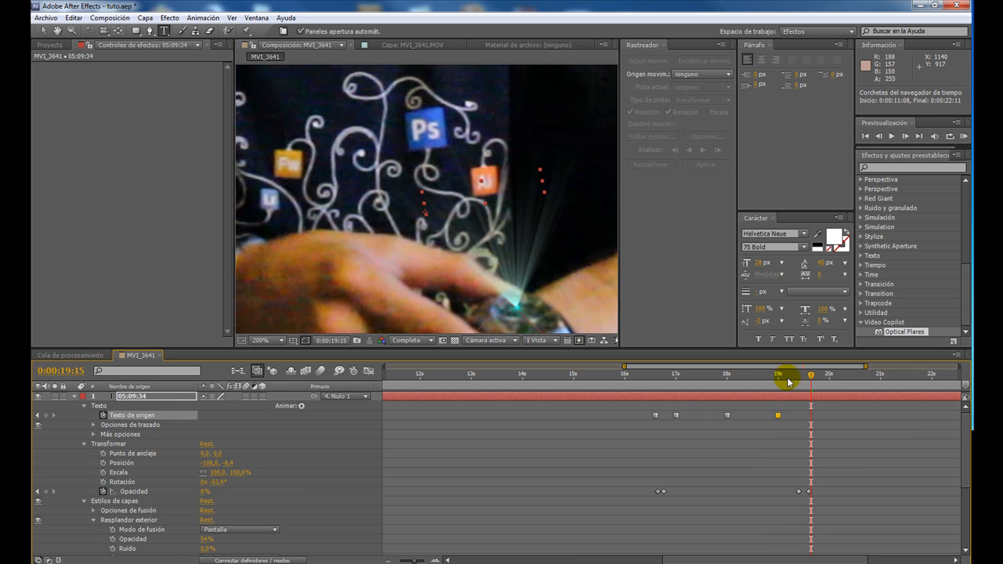
pyautogui.scroll(-4, 373, 191)
pyautogui.press('space')
pyautogui.moveTo(442, 213); pyautogui.dragTo(514, 294)
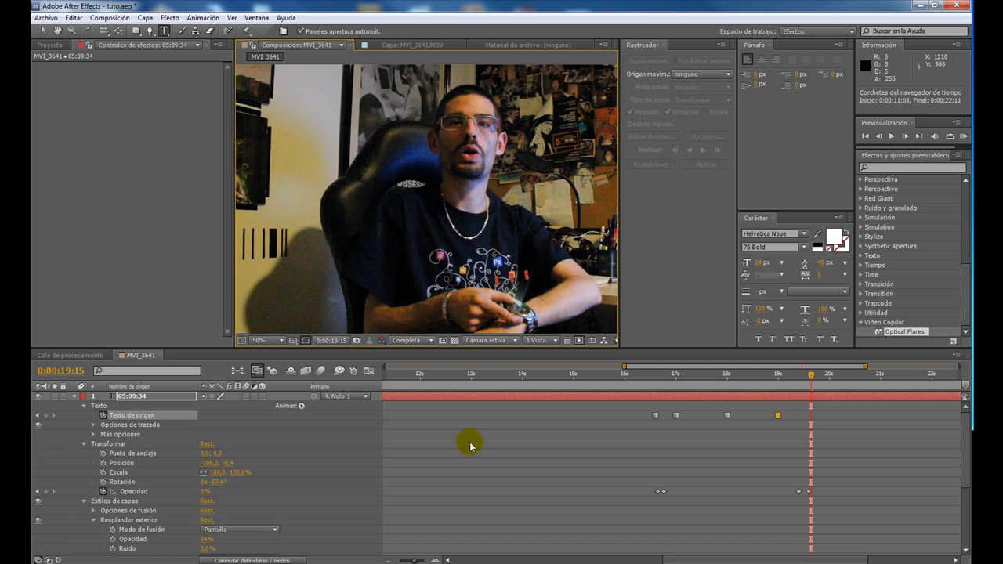
pyautogui.click(76, 397)
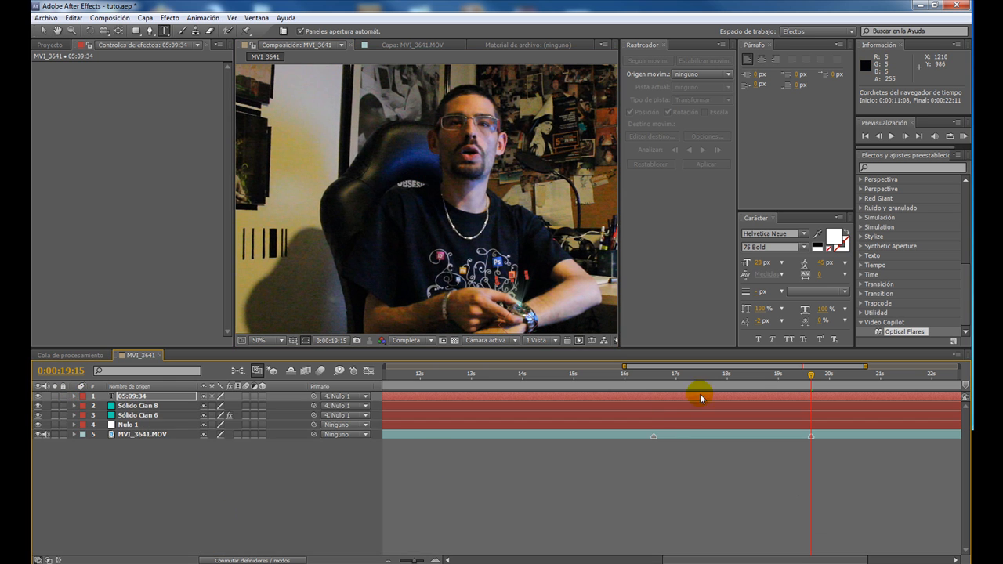
pyautogui.moveTo(810, 378); pyautogui.dragTo(666, 384)
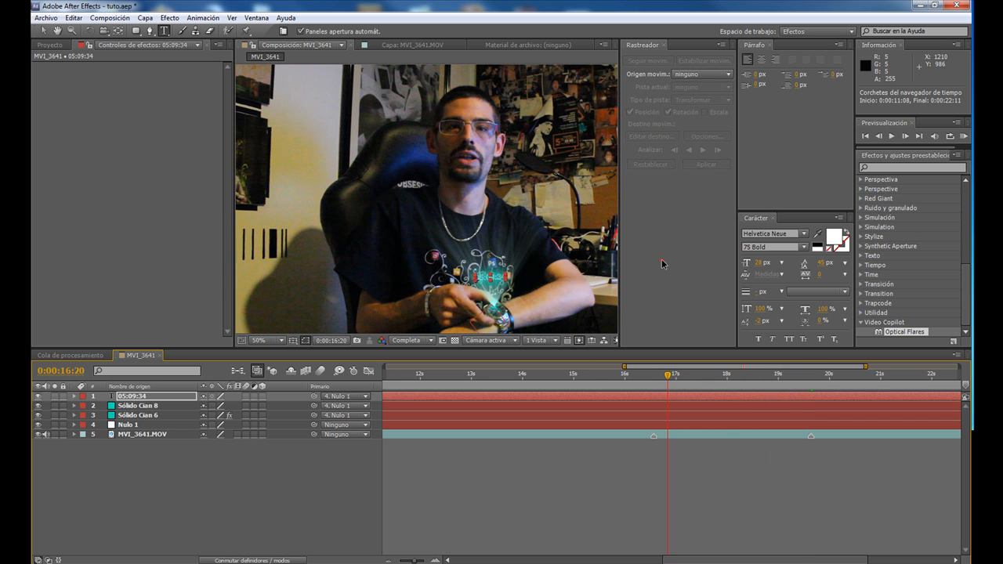
pyautogui.click(153, 174)
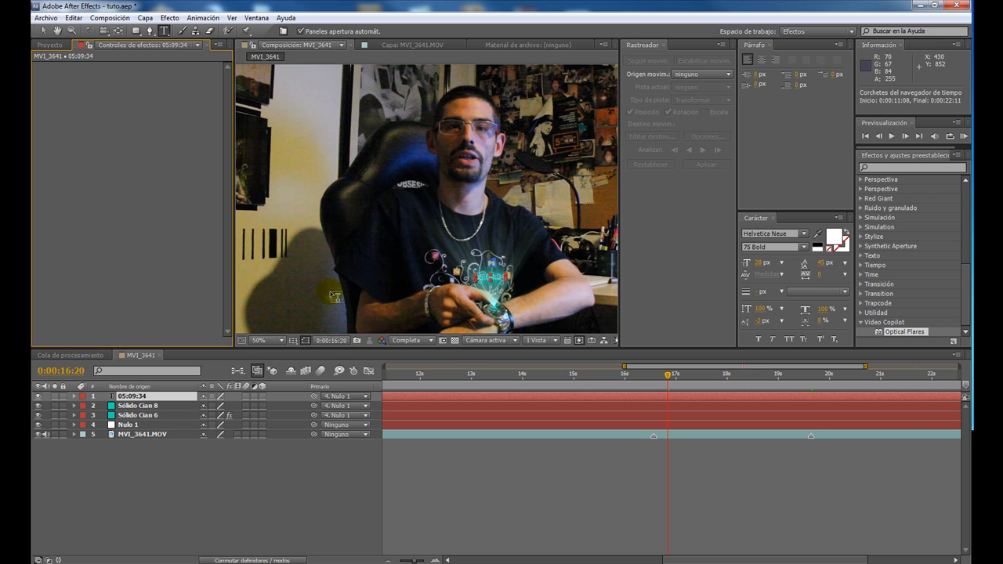
pyautogui.click(43, 32)
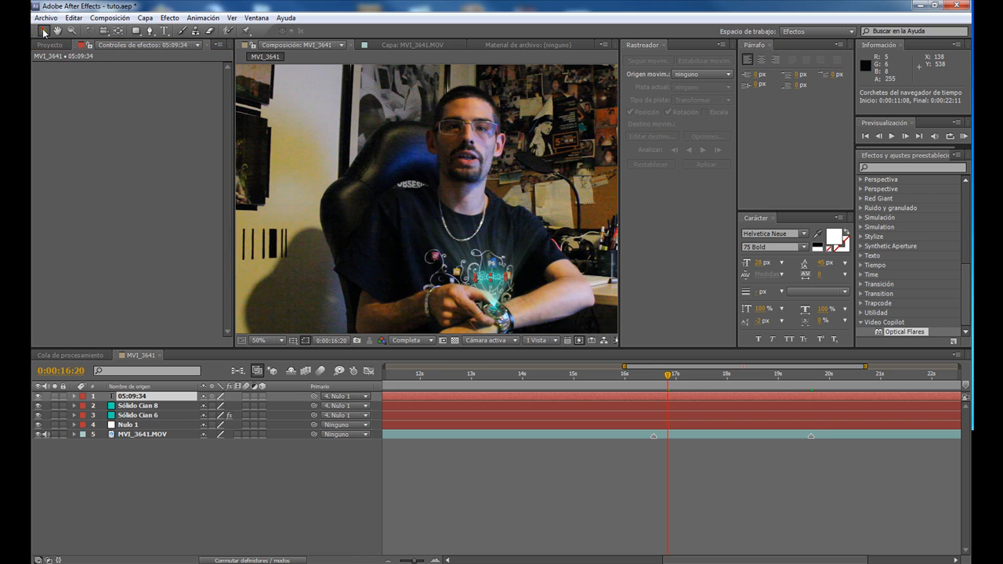
pyautogui.click(441, 237)
pyautogui.moveTo(665, 376); pyautogui.dragTo(812, 385)
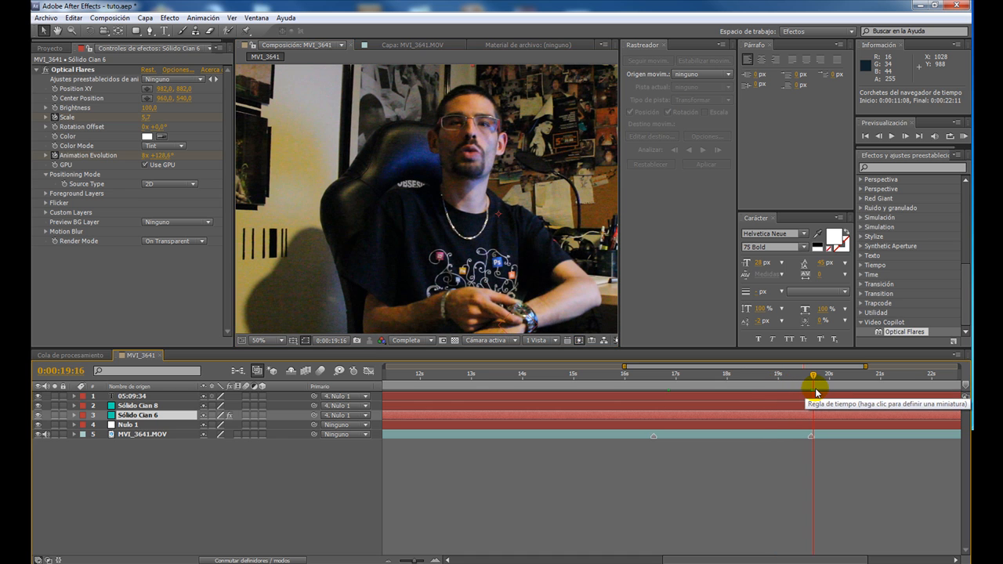